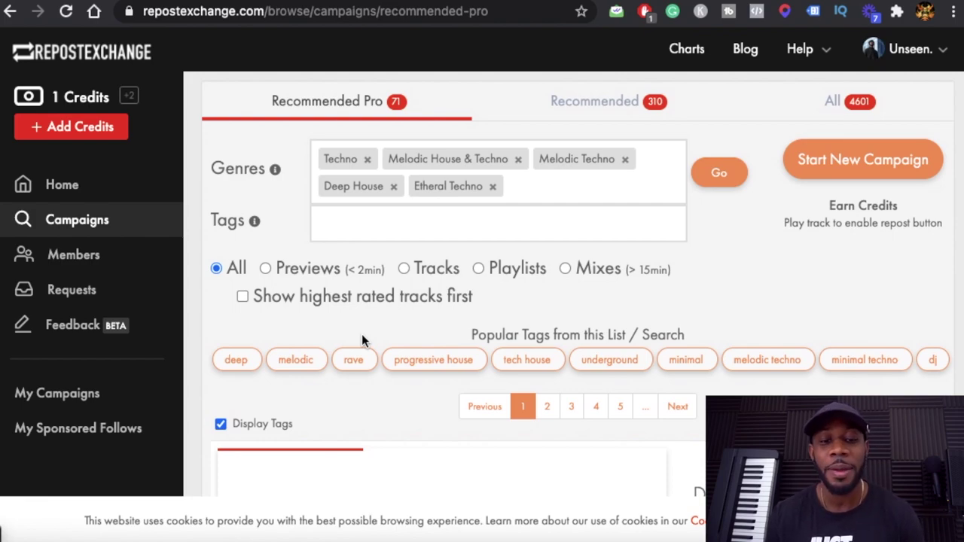
Step: Preview the featured Techno track, pause it, then play the Four Hands campaign track
{"action": "scroll", "coordinate": [534, 335], "scroll_direction": "down", "scroll_amount": 2}
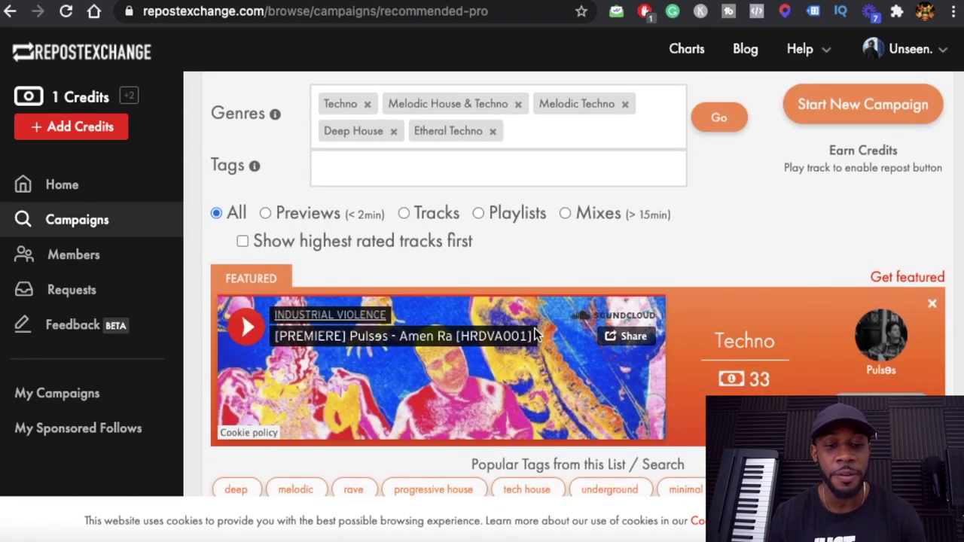
{"action": "left_click", "coordinate": [245, 326]}
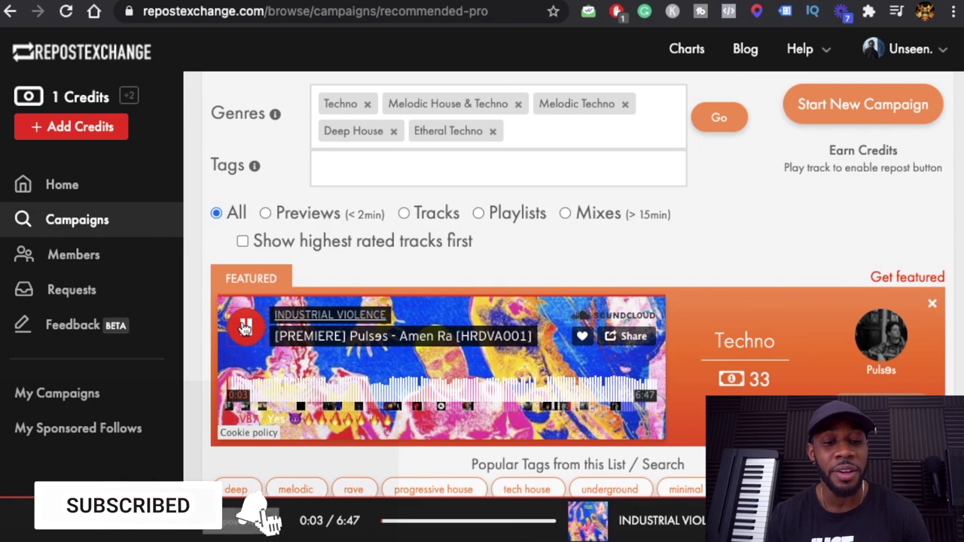
{"action": "left_click", "coordinate": [245, 326]}
{"action": "scroll", "coordinate": [423, 386], "scroll_direction": "down", "scroll_amount": 1}
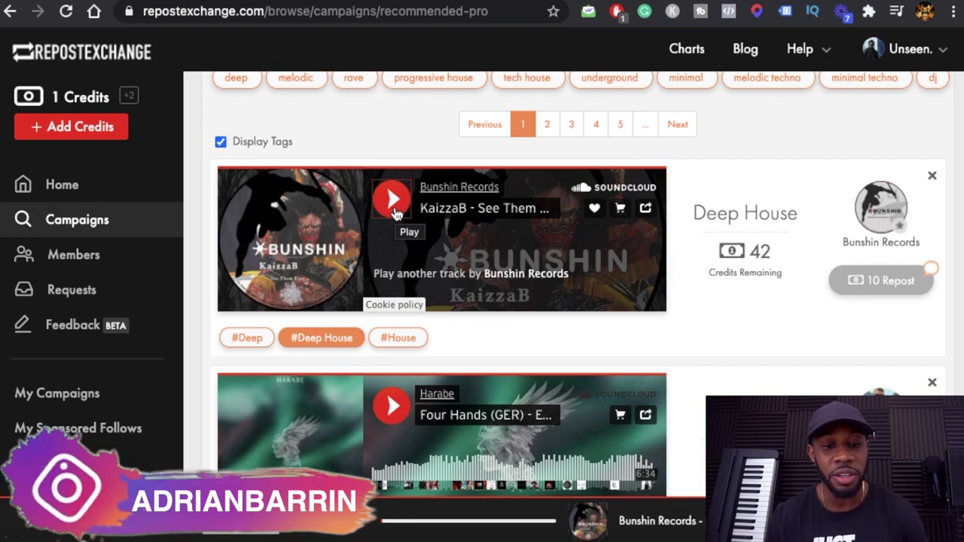
{"action": "scroll", "coordinate": [395, 213], "scroll_direction": "down", "scroll_amount": 2}
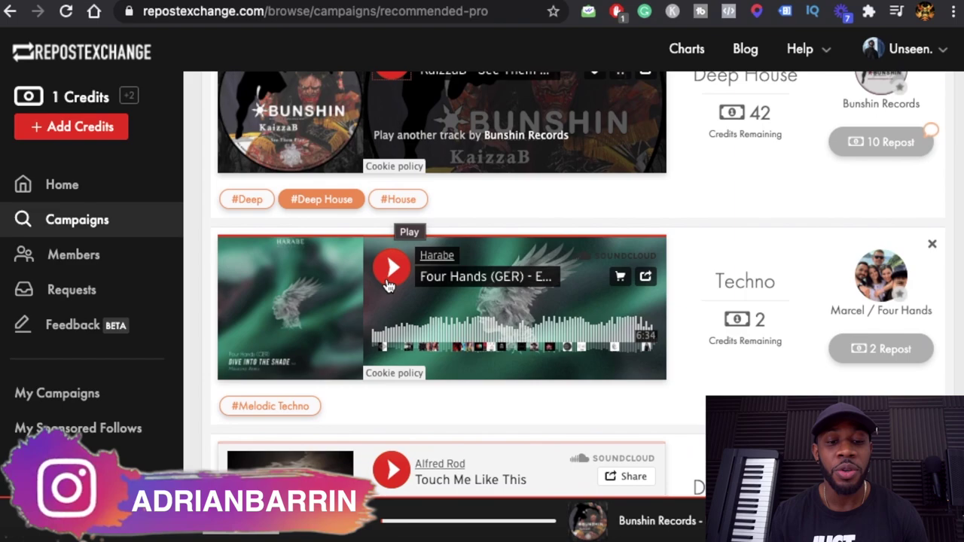
{"action": "left_click", "coordinate": [390, 280]}
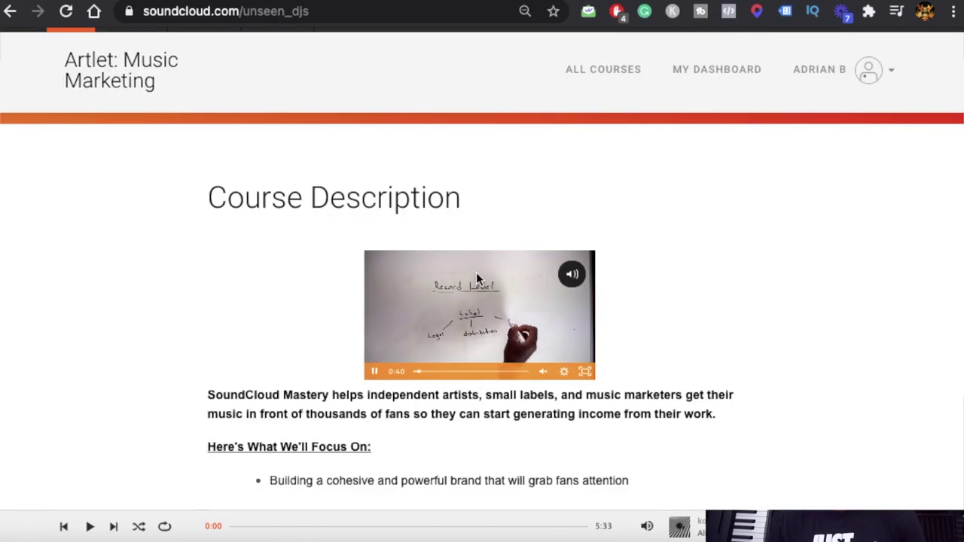
Step: Scroll through the SoundCloud Mastery description and curriculum down to the CONGRATULATIONS!! section
{"action": "scroll", "coordinate": [475, 279], "scroll_direction": "down", "scroll_amount": 3}
{"action": "scroll", "coordinate": [476, 279], "scroll_direction": "down", "scroll_amount": 5}
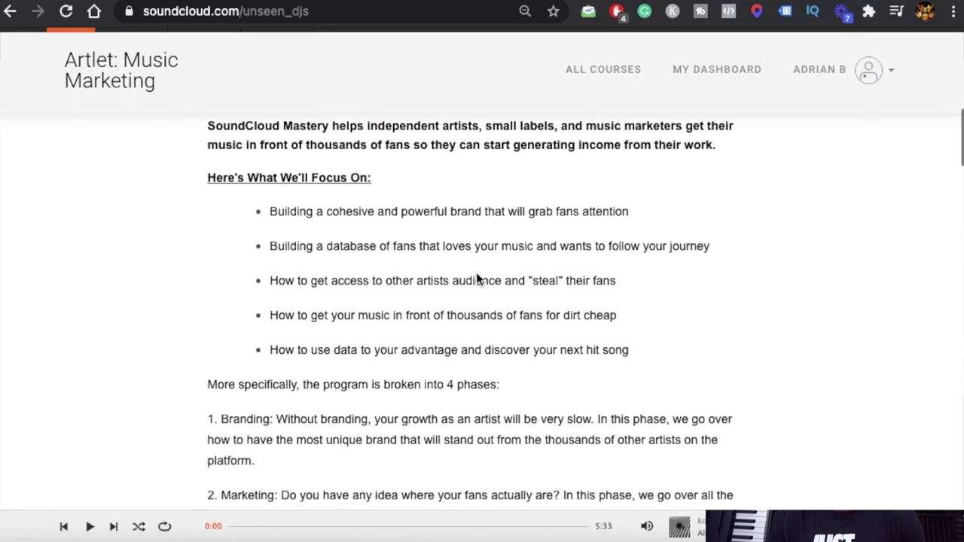
{"action": "scroll", "coordinate": [476, 279], "scroll_direction": "down", "scroll_amount": 5}
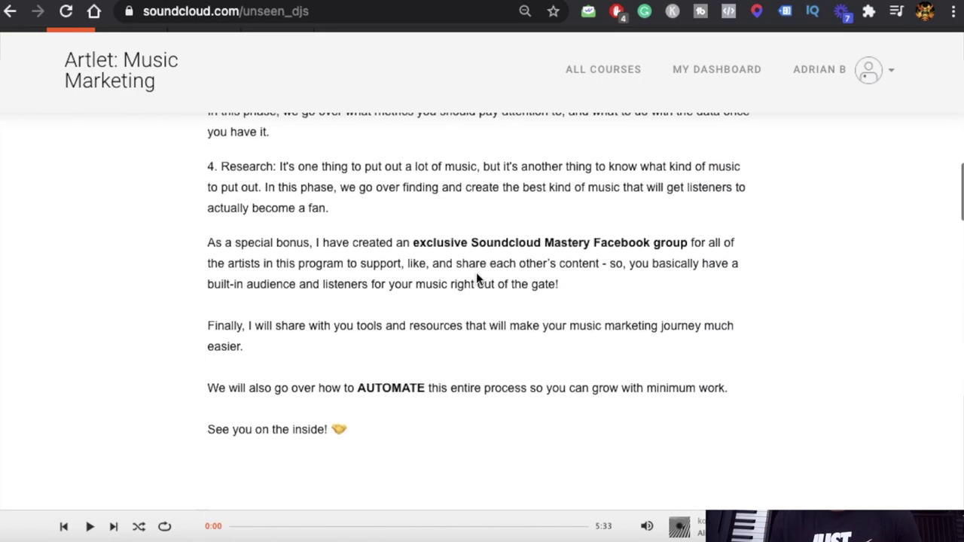
{"action": "scroll", "coordinate": [476, 279], "scroll_direction": "down", "scroll_amount": 5}
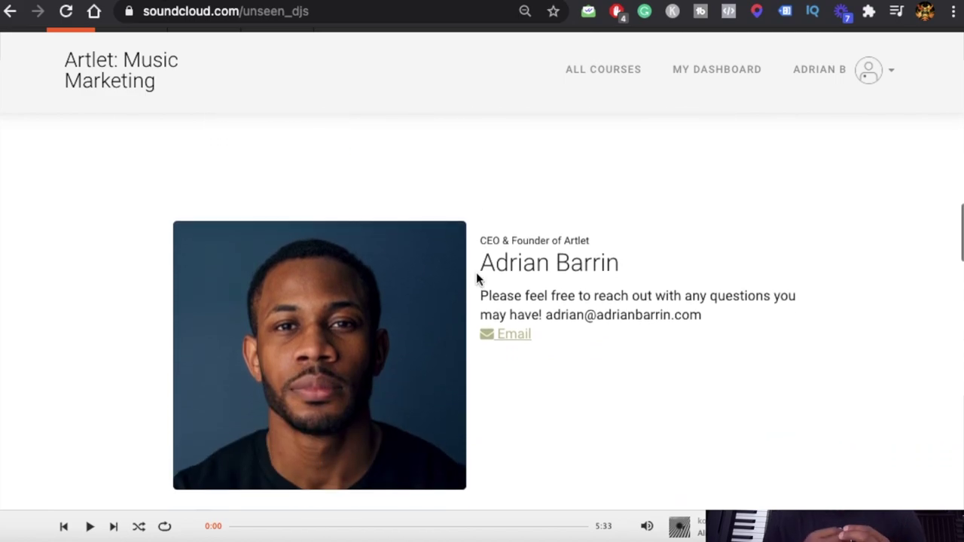
{"action": "scroll", "coordinate": [476, 280], "scroll_direction": "down", "scroll_amount": 5}
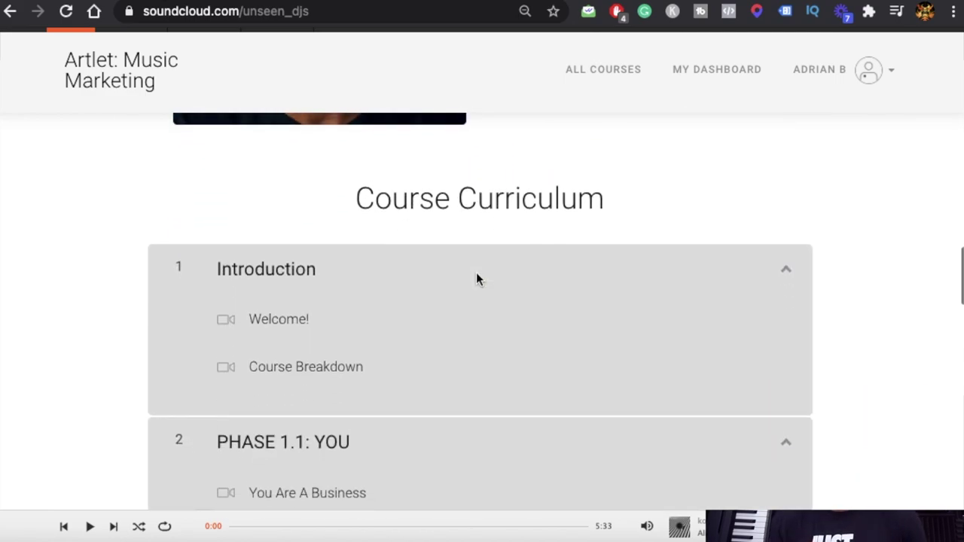
{"action": "scroll", "coordinate": [476, 280], "scroll_direction": "down", "scroll_amount": 5}
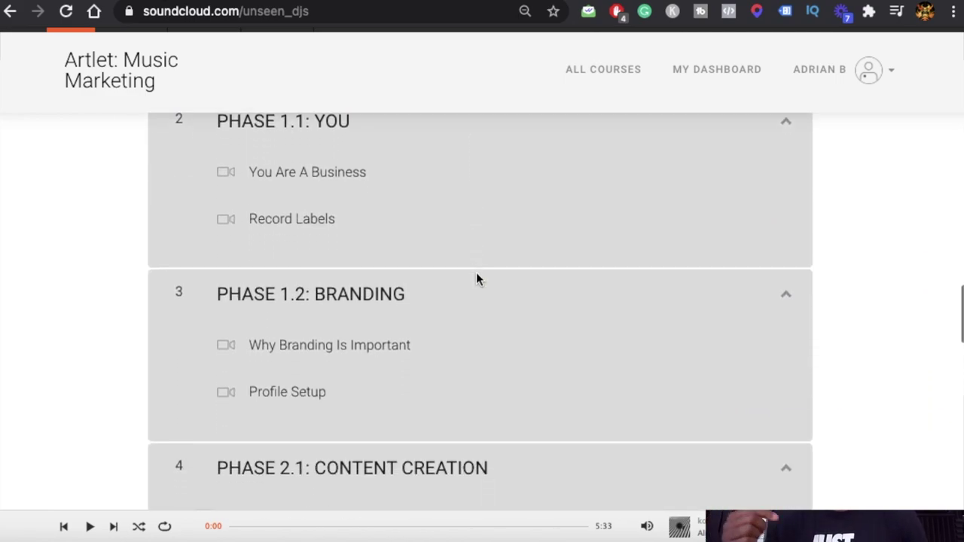
{"action": "scroll", "coordinate": [475, 279], "scroll_direction": "down", "scroll_amount": 5}
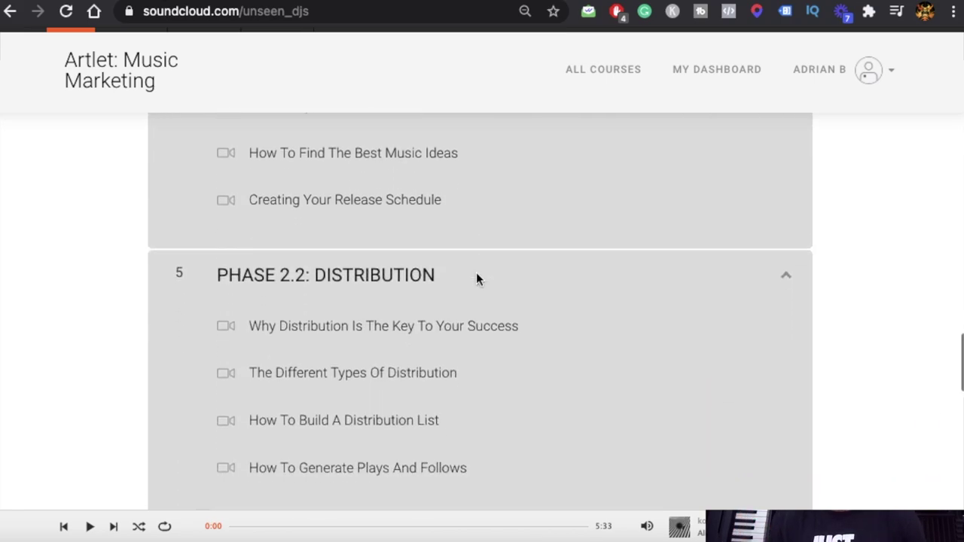
{"action": "scroll", "coordinate": [475, 279], "scroll_direction": "down", "scroll_amount": 5}
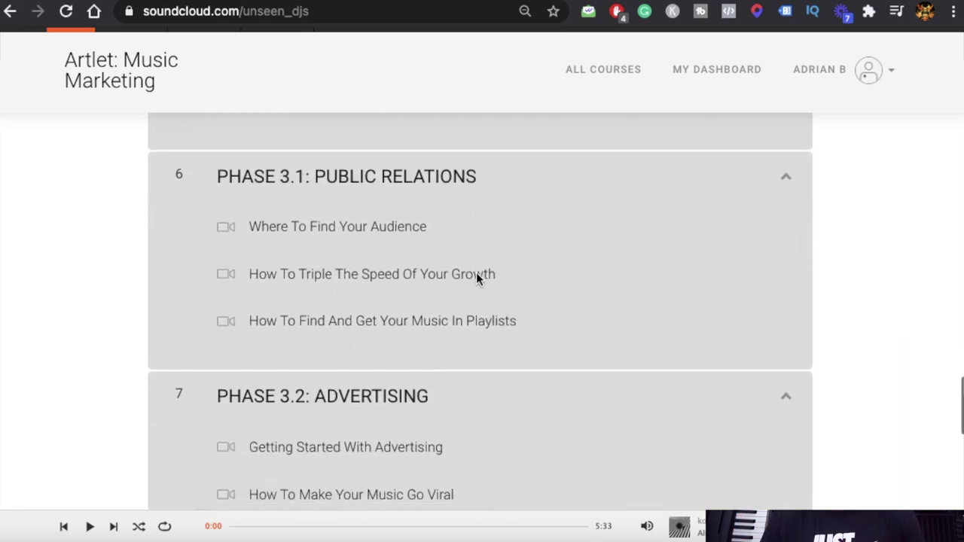
{"action": "scroll", "coordinate": [475, 279], "scroll_direction": "down", "scroll_amount": 3}
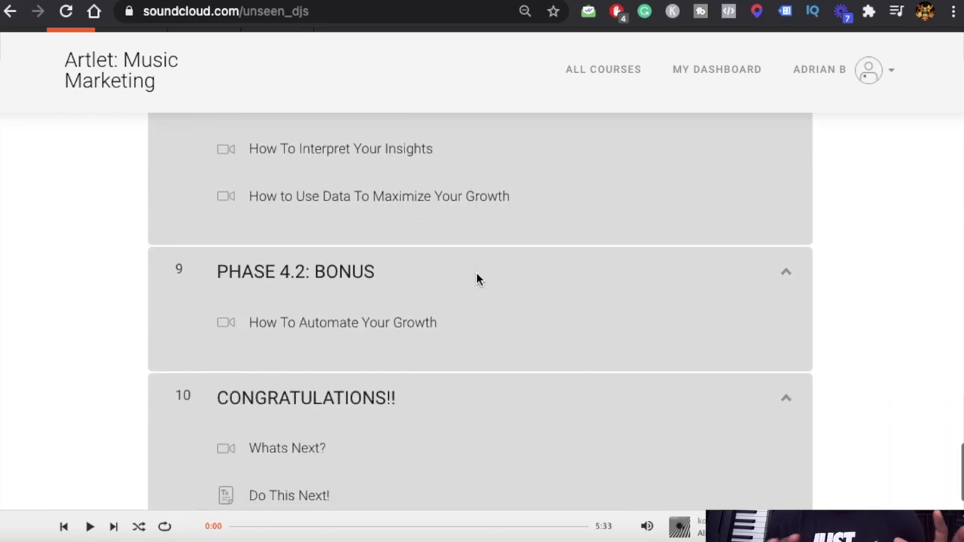
{"action": "scroll", "coordinate": [476, 279], "scroll_direction": "down", "scroll_amount": 2}
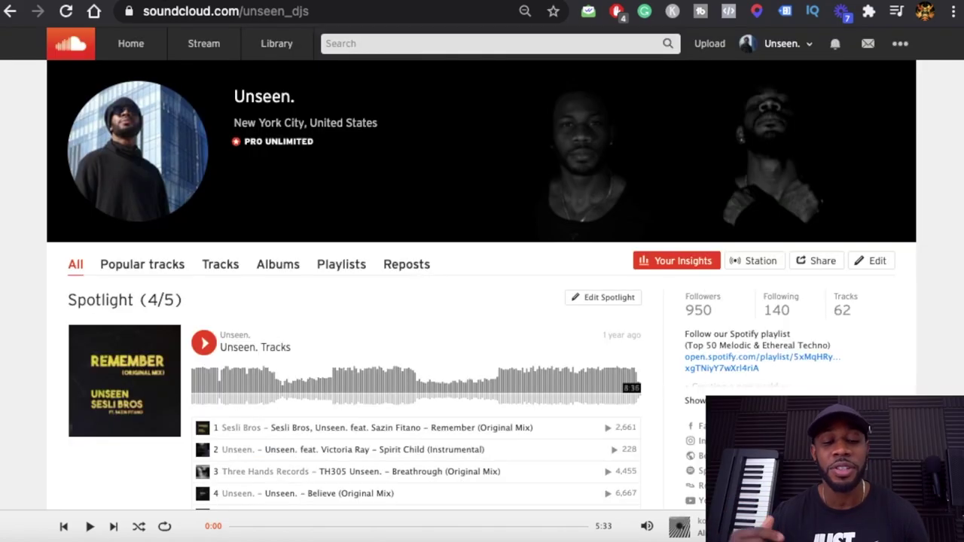
Step: Find the Remember (Original Mix) track on the profile and open its edit settings
{"action": "scroll", "coordinate": [323, 269], "scroll_direction": "down", "scroll_amount": 4}
{"action": "scroll", "coordinate": [325, 267], "scroll_direction": "up", "scroll_amount": 4}
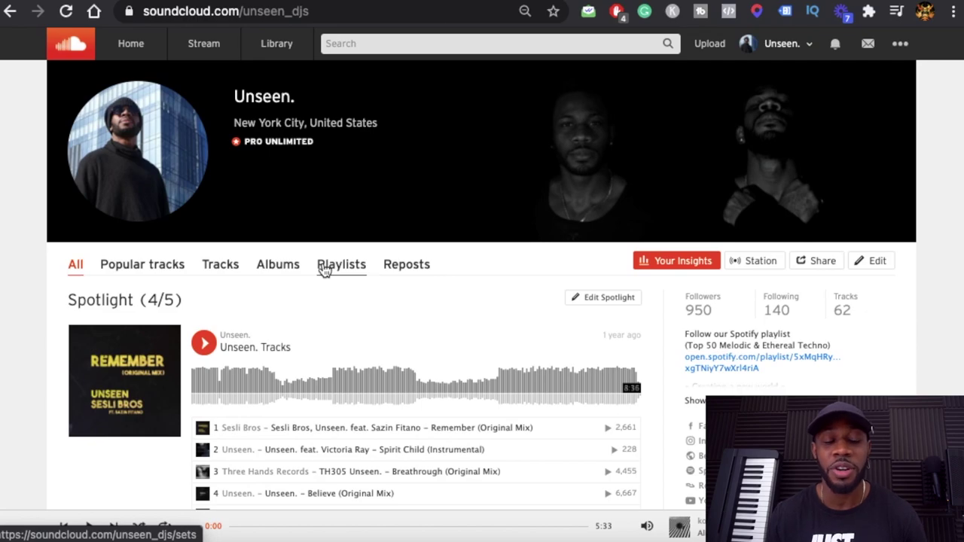
{"action": "scroll", "coordinate": [324, 270], "scroll_direction": "down", "scroll_amount": 5}
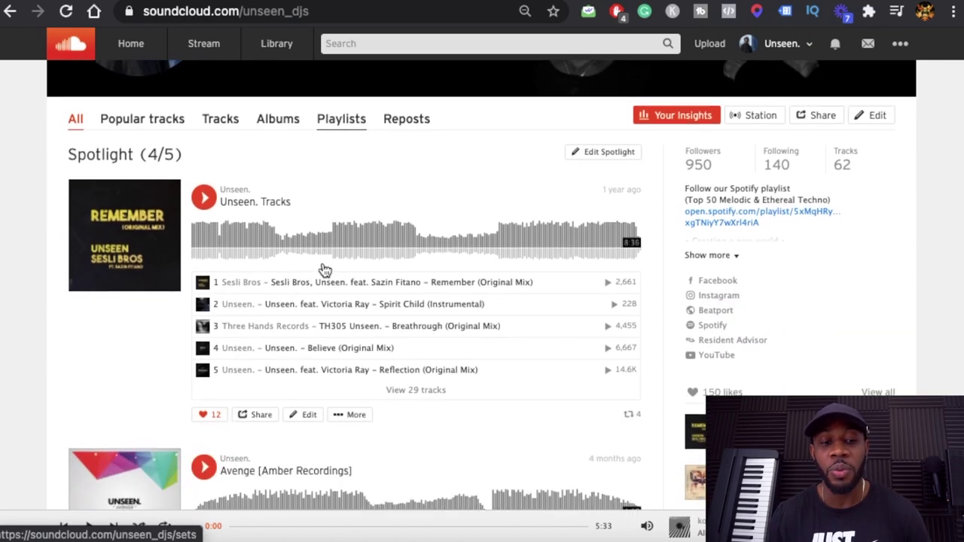
{"action": "scroll", "coordinate": [324, 269], "scroll_direction": "down", "scroll_amount": 15}
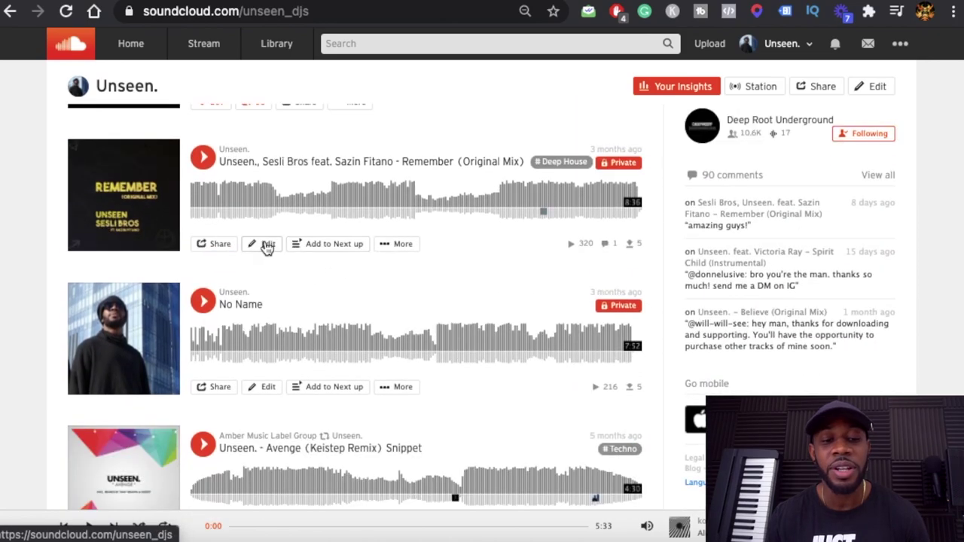
{"action": "left_click", "coordinate": [264, 240]}
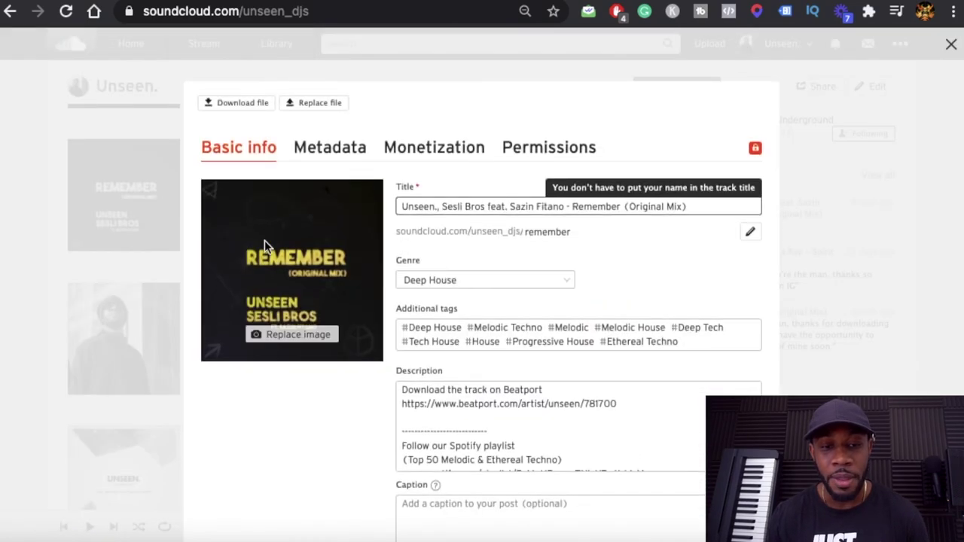
{"action": "left_click", "coordinate": [446, 153]}
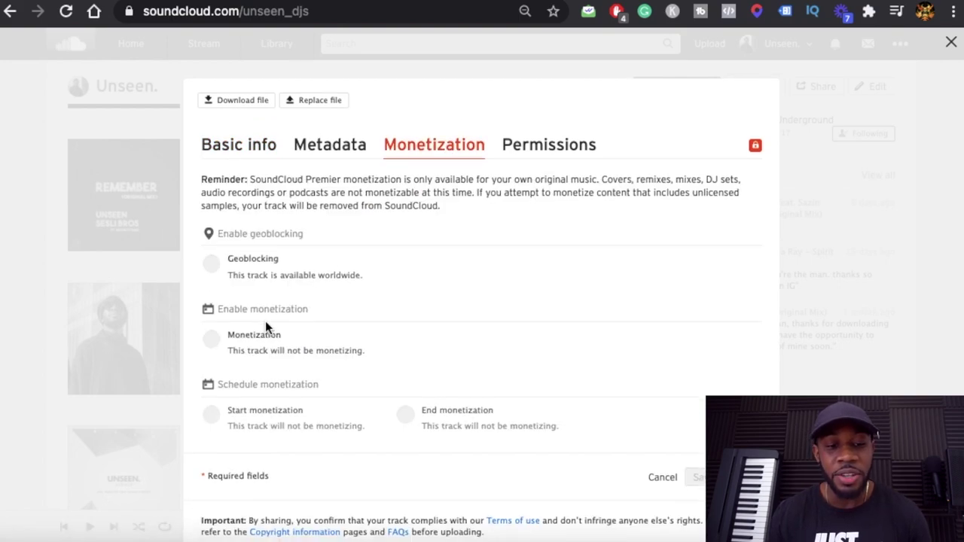
{"action": "scroll", "coordinate": [265, 323], "scroll_direction": "down", "scroll_amount": 1}
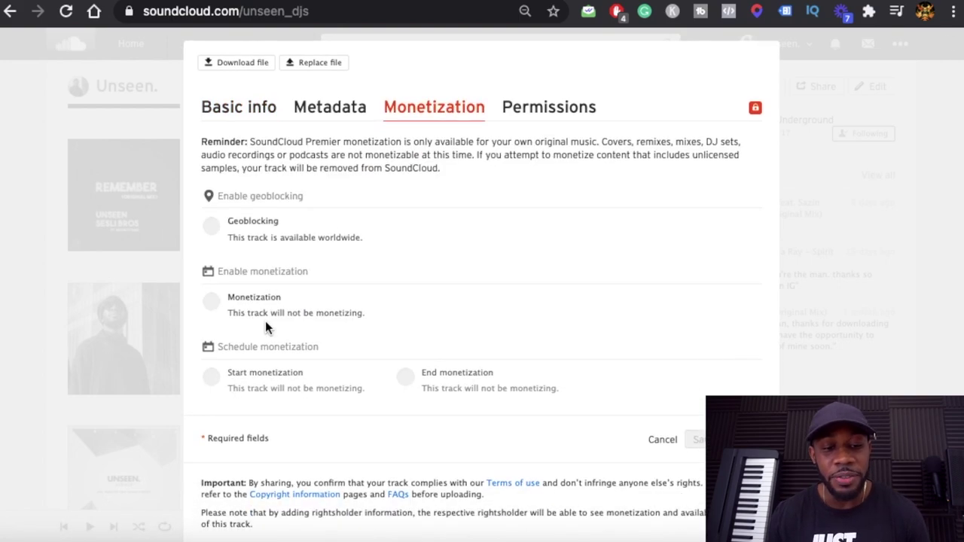
{"action": "left_click", "coordinate": [212, 301]}
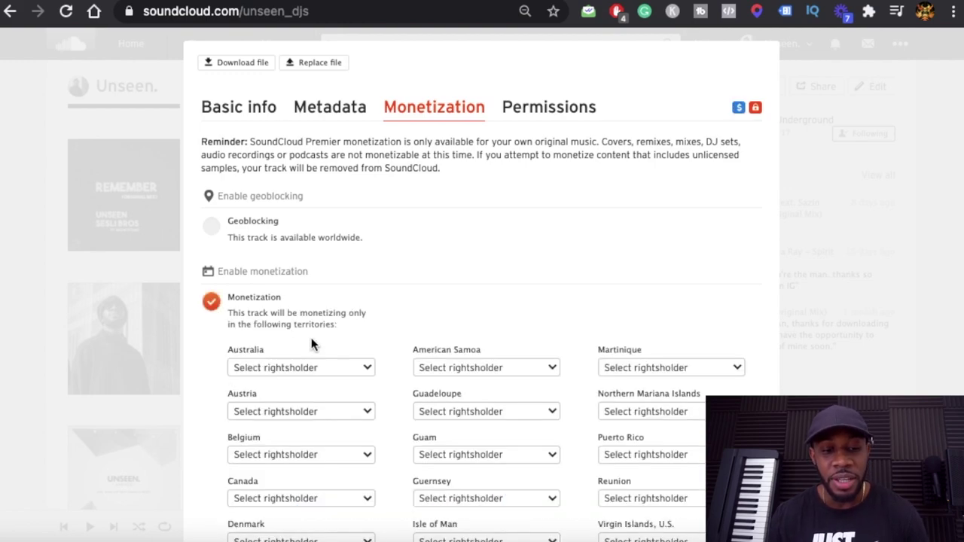
{"action": "scroll", "coordinate": [345, 334], "scroll_direction": "down", "scroll_amount": 5}
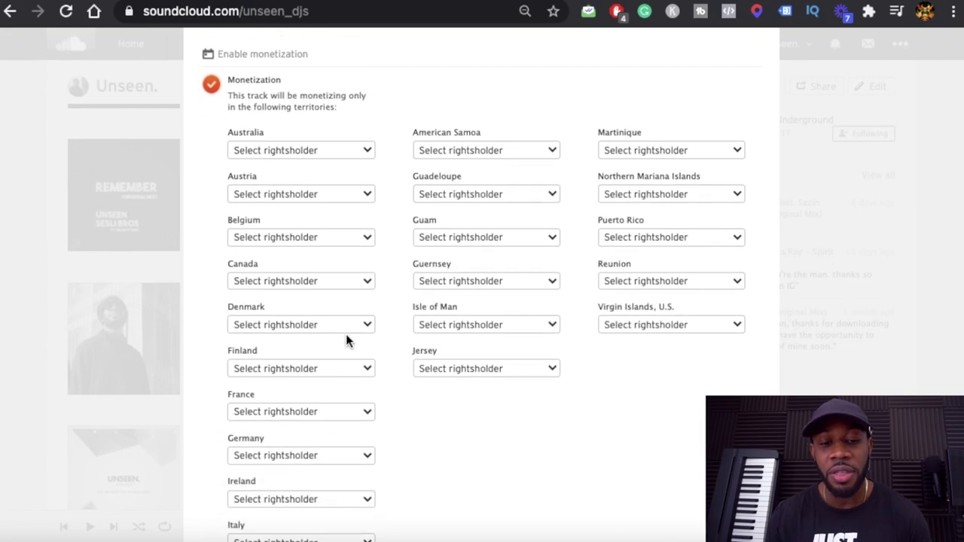
{"action": "scroll", "coordinate": [346, 334], "scroll_direction": "down", "scroll_amount": 1}
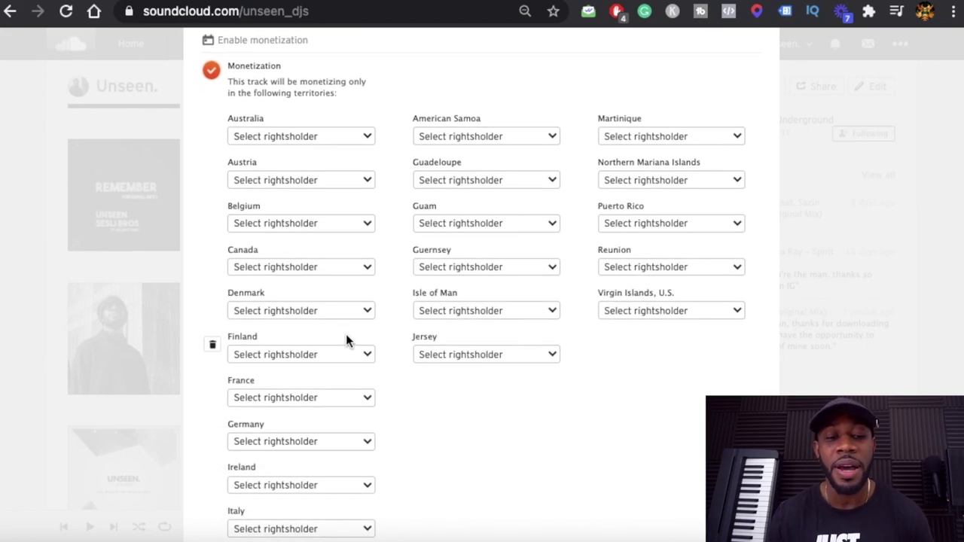
{"action": "scroll", "coordinate": [345, 337], "scroll_direction": "down", "scroll_amount": 8}
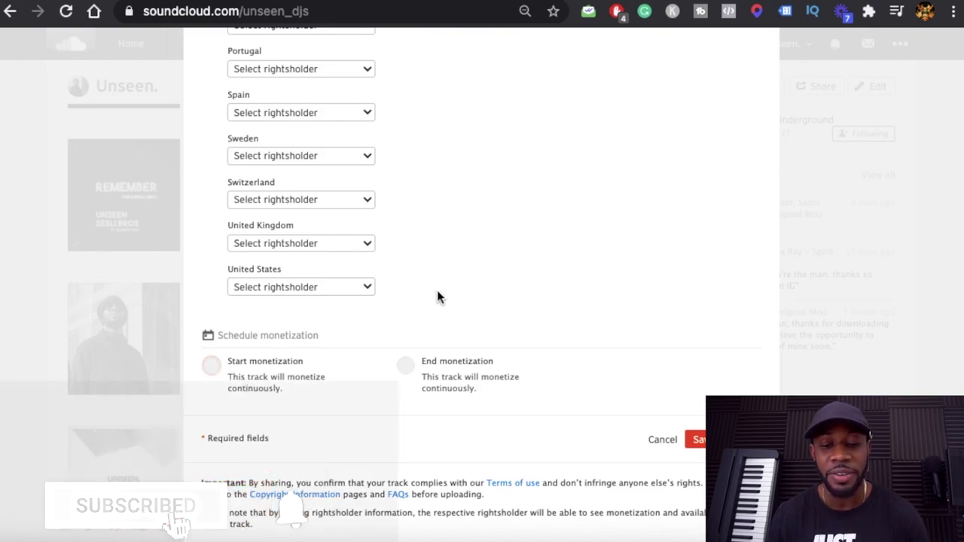
{"action": "scroll", "coordinate": [436, 297], "scroll_direction": "up", "scroll_amount": 5}
{"action": "scroll", "coordinate": [437, 295], "scroll_direction": "up", "scroll_amount": 7}
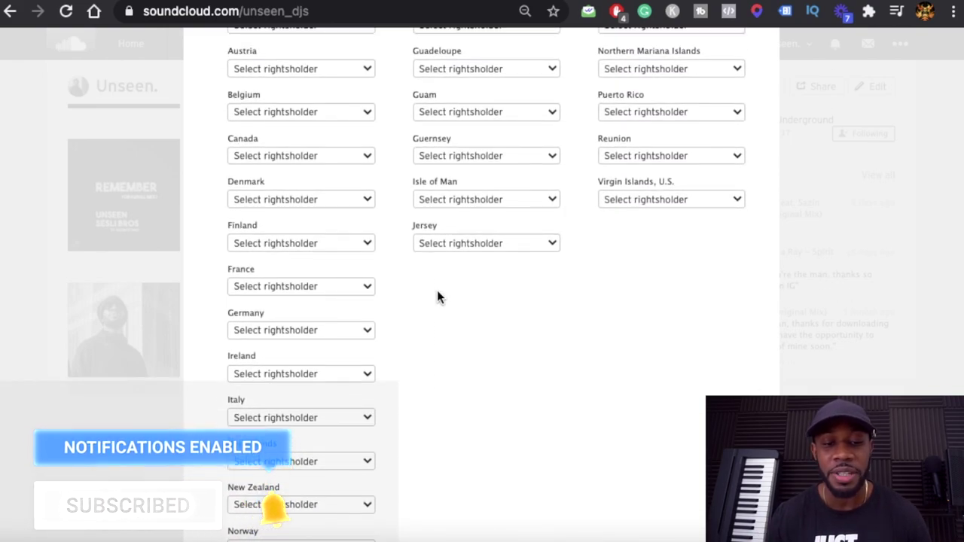
{"action": "scroll", "coordinate": [560, 340], "scroll_direction": "down", "scroll_amount": 10}
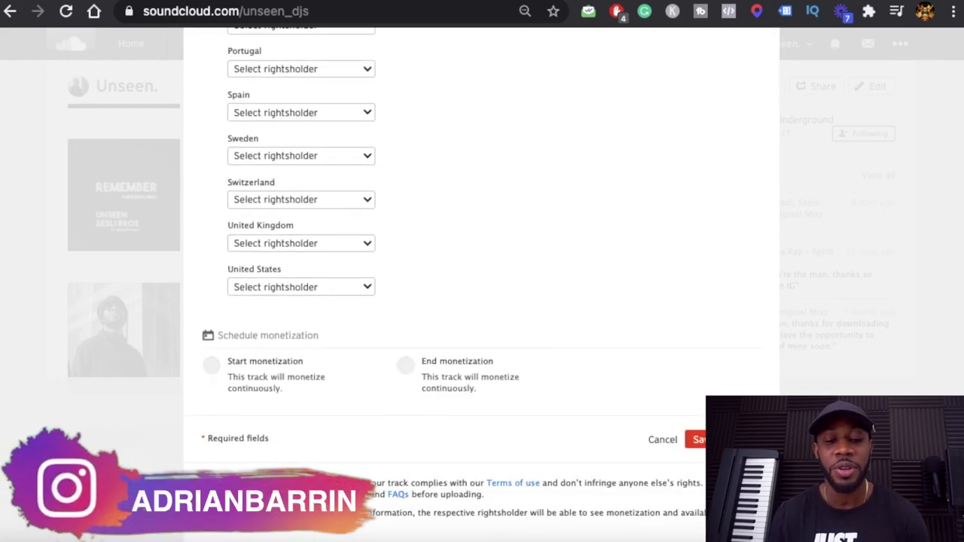
{"action": "scroll", "coordinate": [451, 301], "scroll_direction": "up", "scroll_amount": 10}
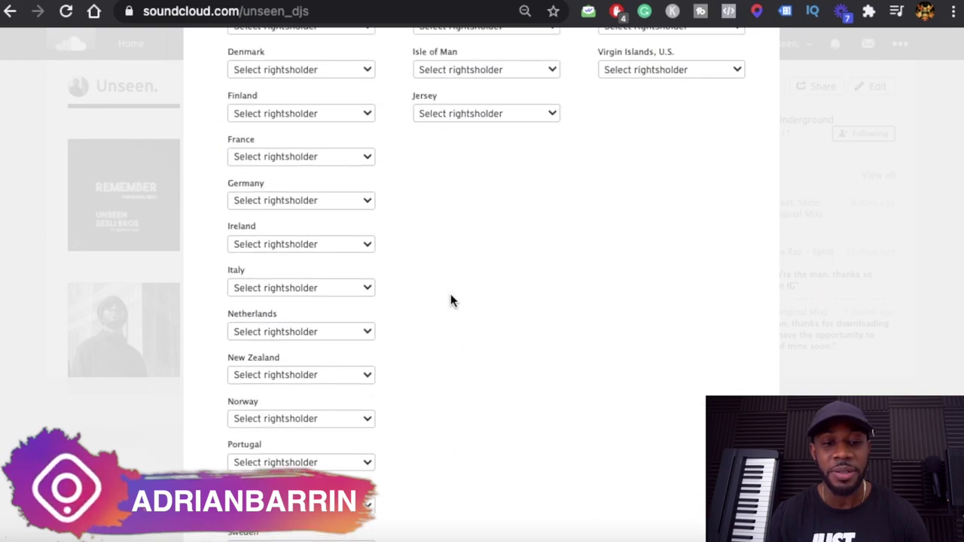
{"action": "scroll", "coordinate": [450, 301], "scroll_direction": "up", "scroll_amount": 2}
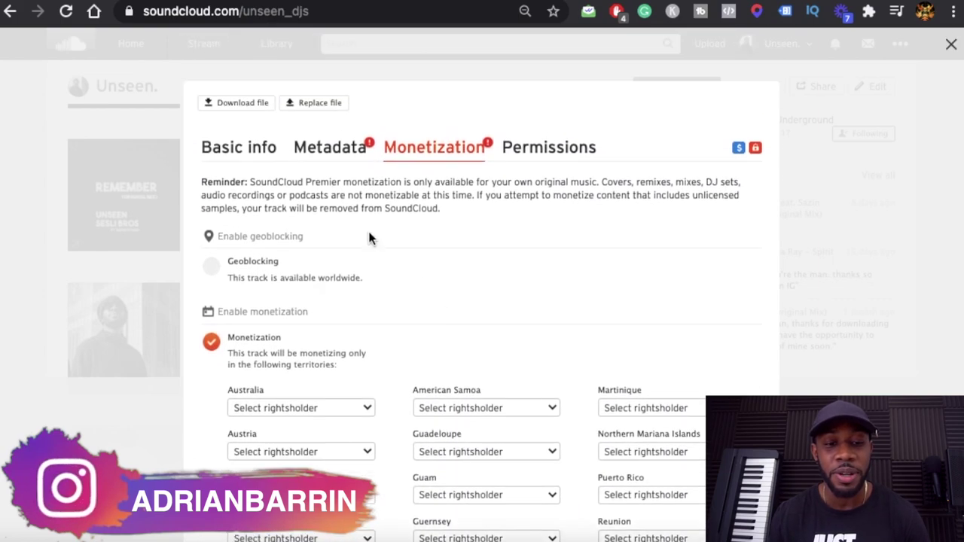
Step: Show the track's Metadata details and focus the empty ISRC field
{"action": "left_click", "coordinate": [332, 157]}
{"action": "left_click", "coordinate": [267, 246]}
{"action": "left_click", "coordinate": [415, 294]}
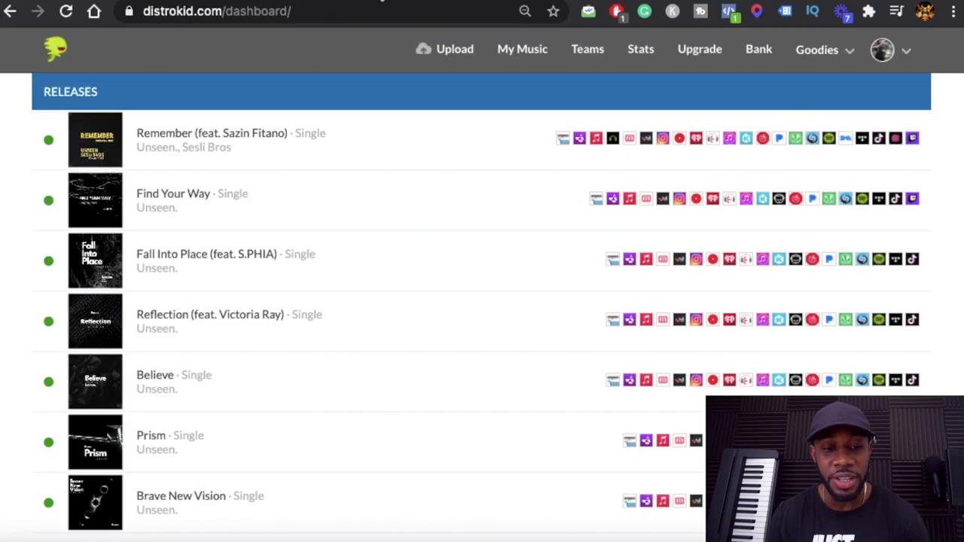
Step: Open the Remember (feat. Sazin Fitano) release in DistroKid and select its ISRC QZFZ72176469
{"action": "left_click", "coordinate": [271, 142]}
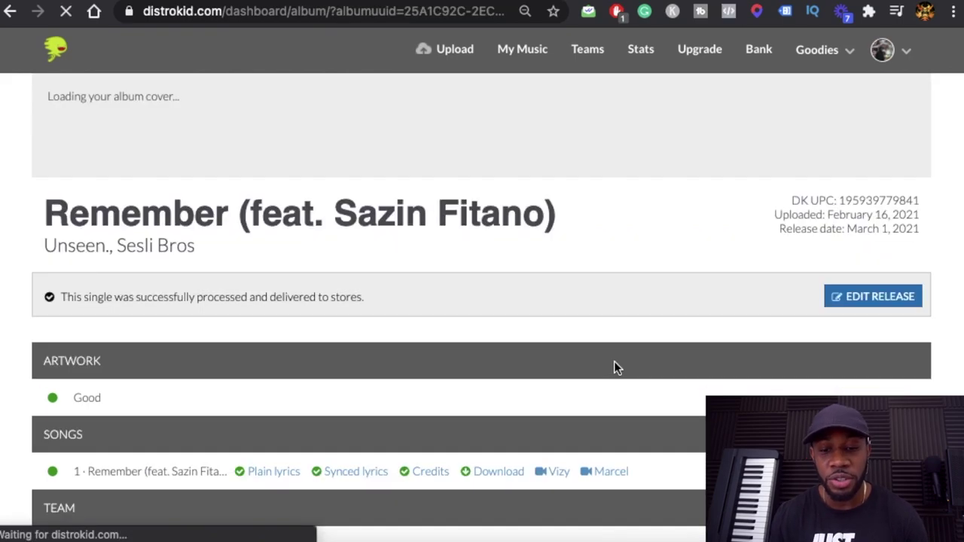
{"action": "scroll", "coordinate": [613, 367], "scroll_direction": "down", "scroll_amount": 3}
{"action": "scroll", "coordinate": [783, 391], "scroll_direction": "down", "scroll_amount": 5}
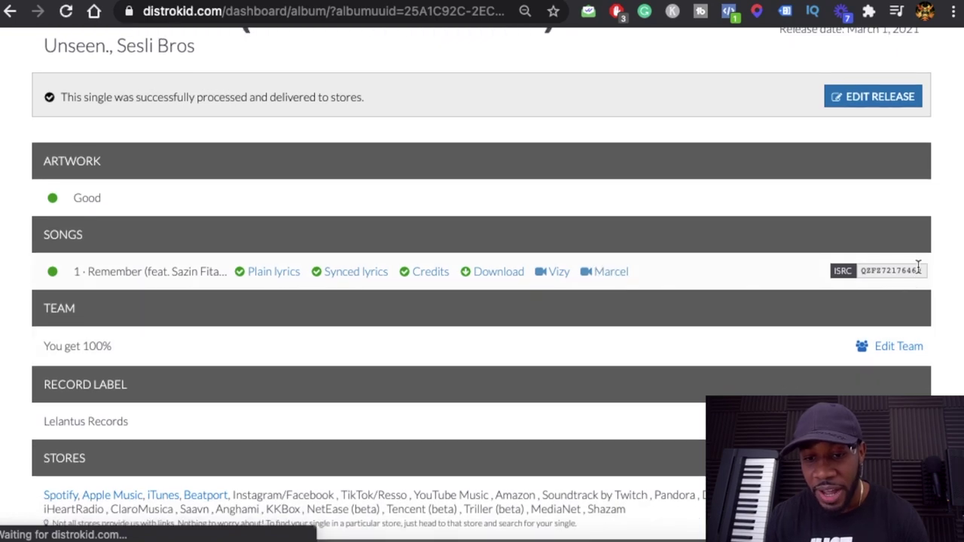
{"action": "left_click_drag", "start_coordinate": [924, 269], "coordinate": [847, 260]}
{"action": "key", "text": "ctrl+c"}
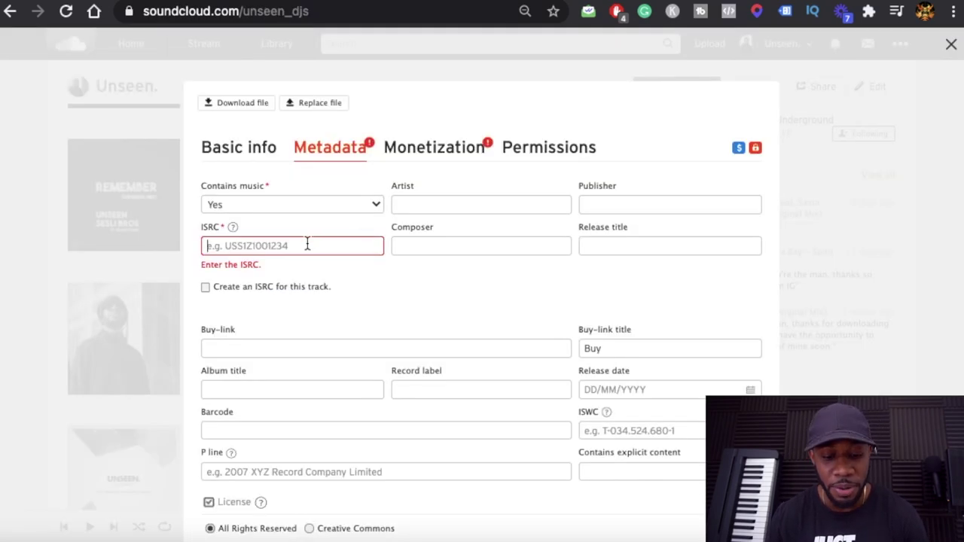
Step: Paste ISRC QZFZ72176469 into the ISRC field, leaving 'Create an ISRC for this track' unticked
{"action": "left_click", "coordinate": [307, 244]}
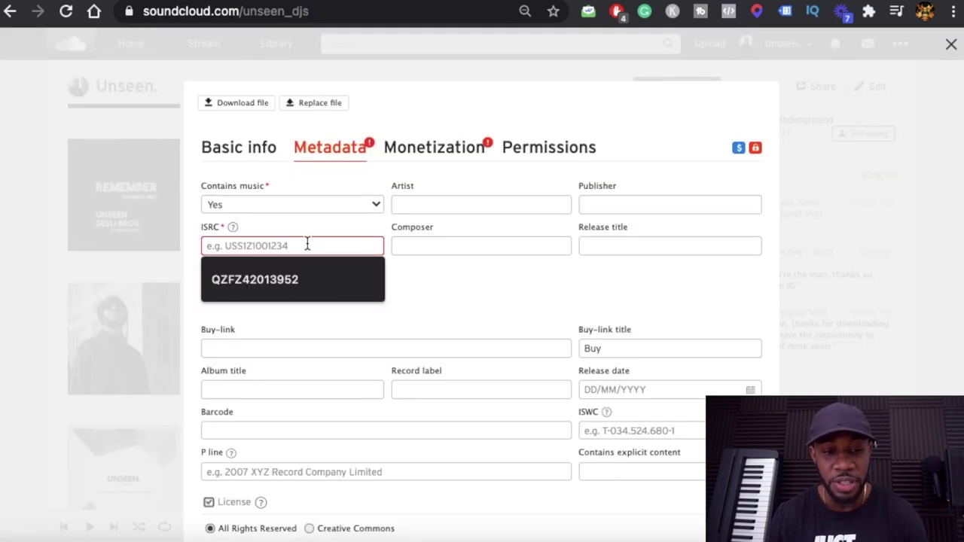
{"action": "key", "text": "ctrl+v"}
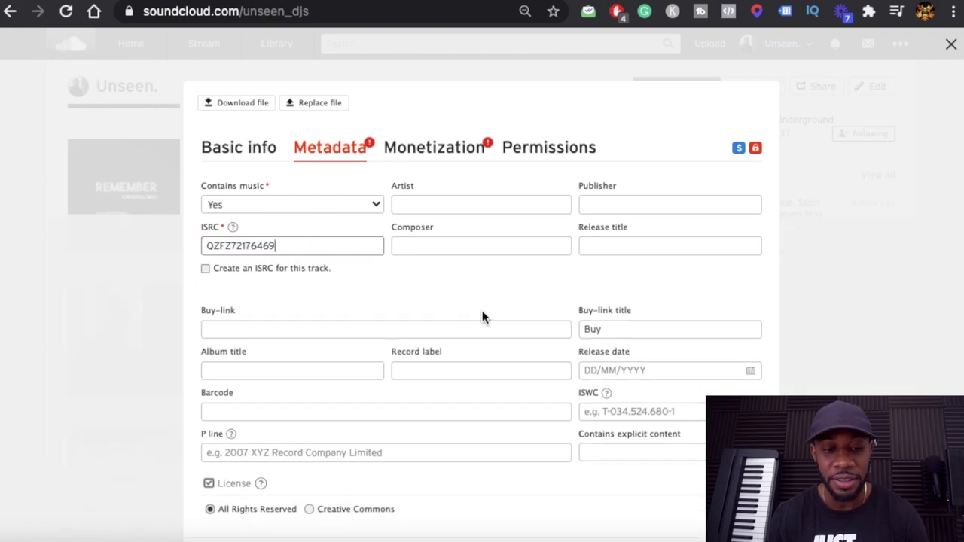
{"action": "left_click_drag", "start_coordinate": [274, 243], "coordinate": [204, 245]}
{"action": "key", "text": "ctrl+c"}
{"action": "key", "text": "BackSpace"}
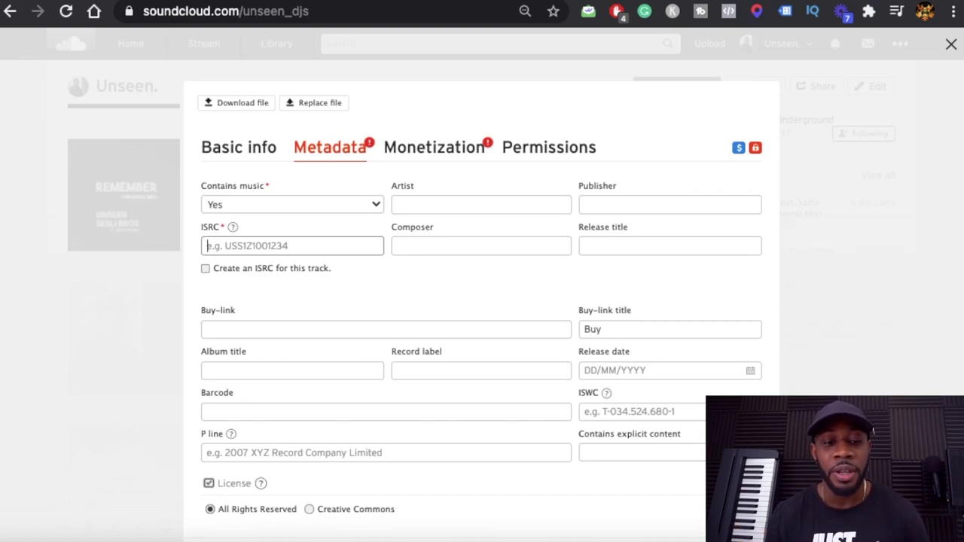
{"action": "left_click", "coordinate": [206, 271]}
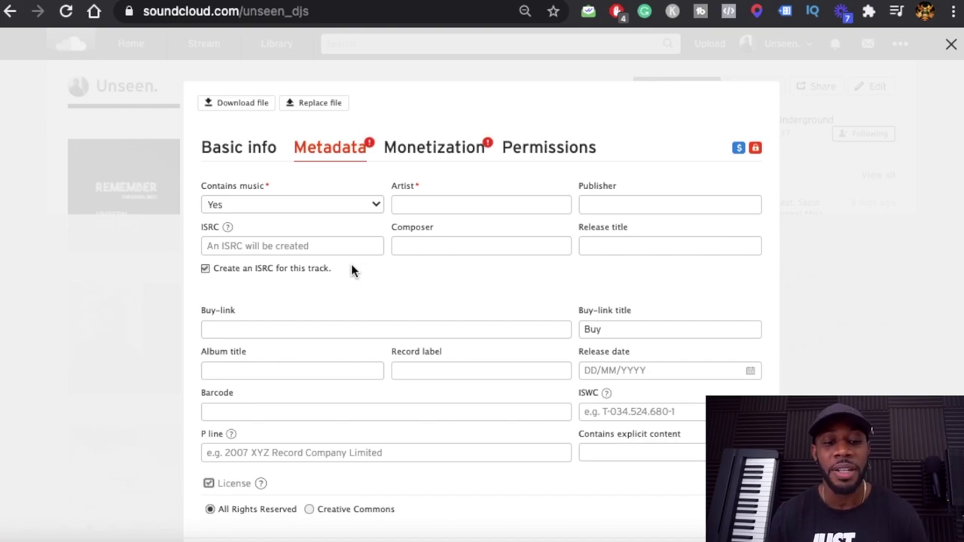
{"action": "left_click", "coordinate": [205, 268]}
{"action": "left_click", "coordinate": [250, 250]}
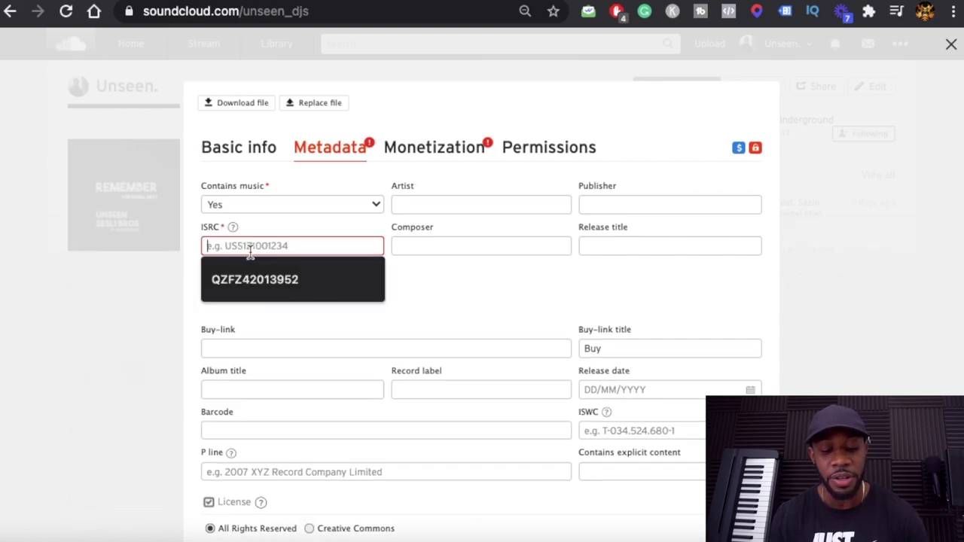
{"action": "key", "text": "ctrl+v"}
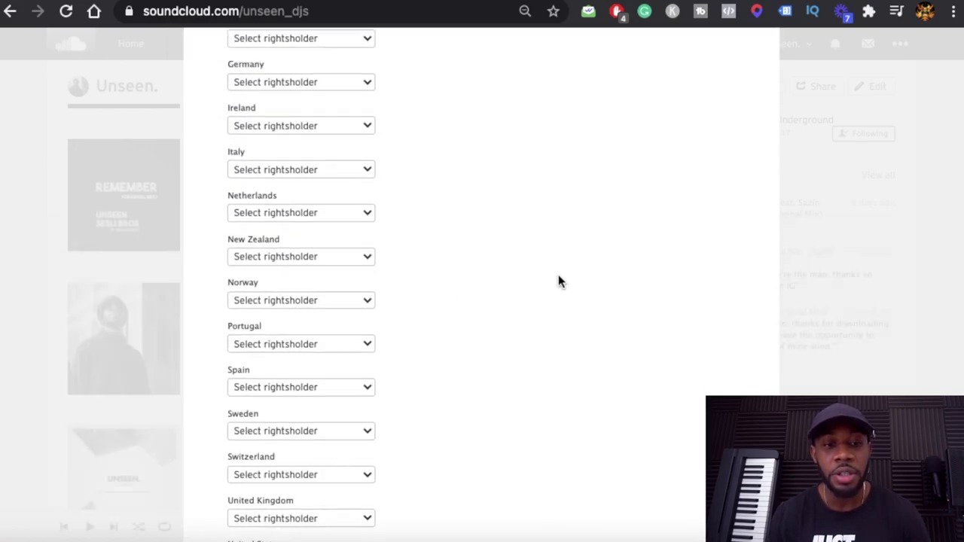
Step: Review the Monetization territory list and open Belgium's 'Select rightsholder' options
{"action": "scroll", "coordinate": [558, 279], "scroll_direction": "up", "scroll_amount": 10}
{"action": "scroll", "coordinate": [558, 280], "scroll_direction": "up", "scroll_amount": 2}
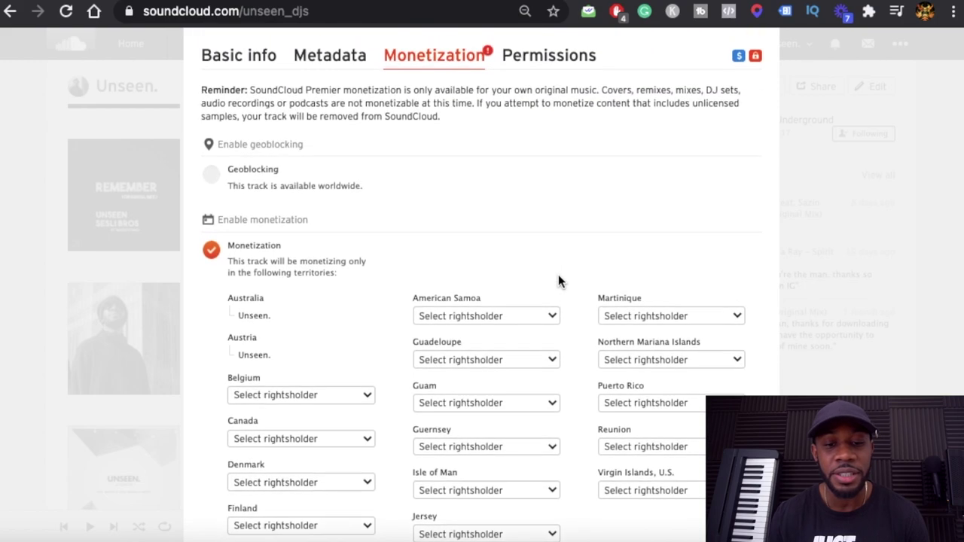
{"action": "scroll", "coordinate": [558, 280], "scroll_direction": "down", "scroll_amount": 3}
{"action": "scroll", "coordinate": [637, 466], "scroll_direction": "down", "scroll_amount": 10}
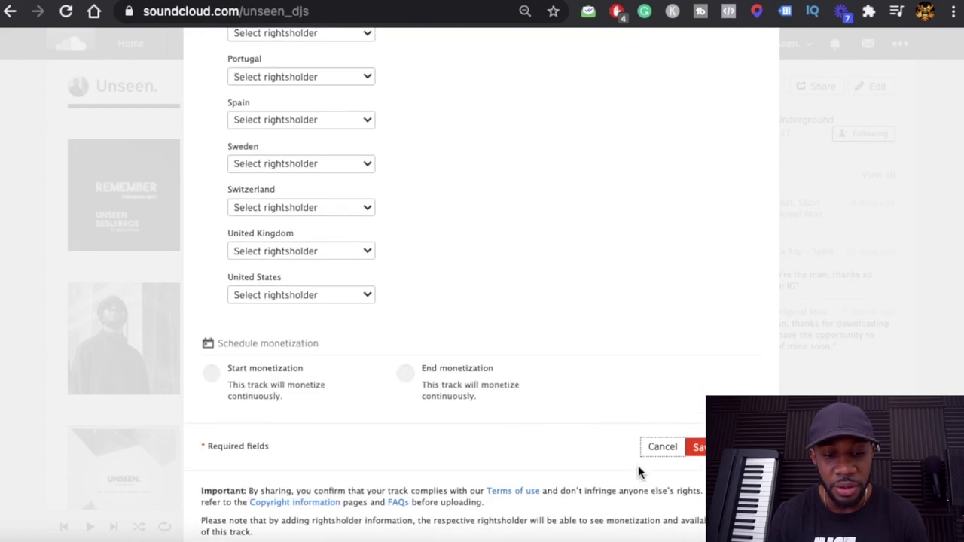
{"action": "scroll", "coordinate": [527, 299], "scroll_direction": "up", "scroll_amount": 2}
{"action": "scroll", "coordinate": [527, 299], "scroll_direction": "up", "scroll_amount": 7}
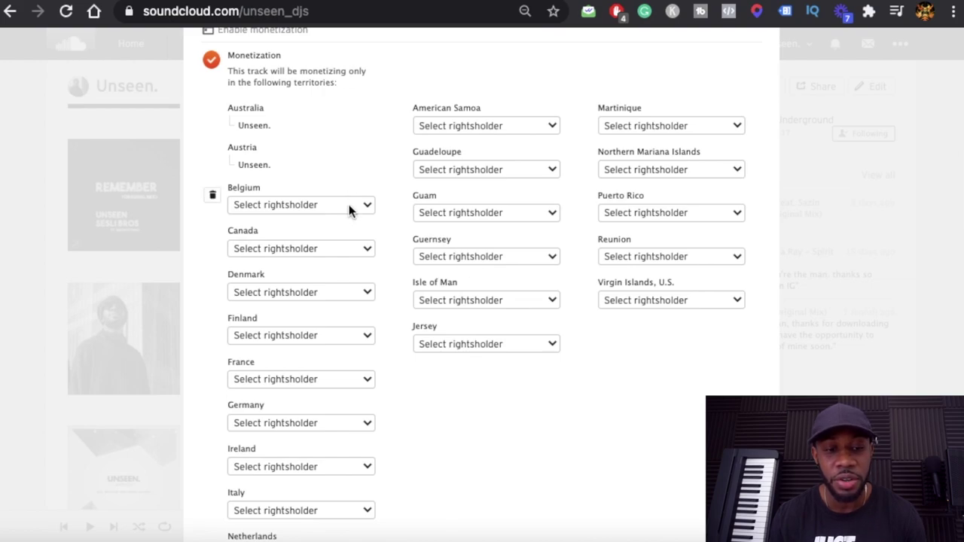
{"action": "left_click", "coordinate": [349, 209]}
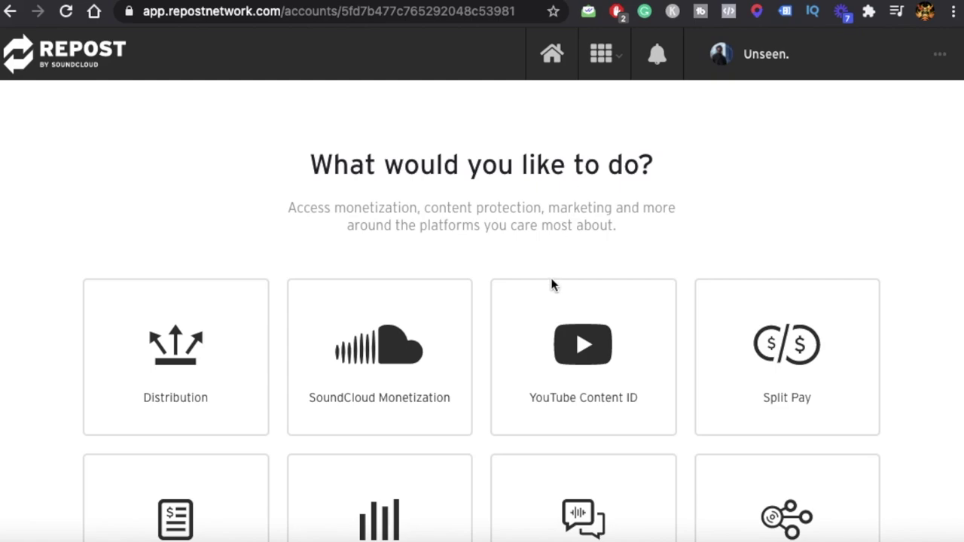
Step: Go to the account's Tracks list and submit Remember (Original Mix) for monetization
{"action": "scroll", "coordinate": [553, 307], "scroll_direction": "down", "scroll_amount": 2}
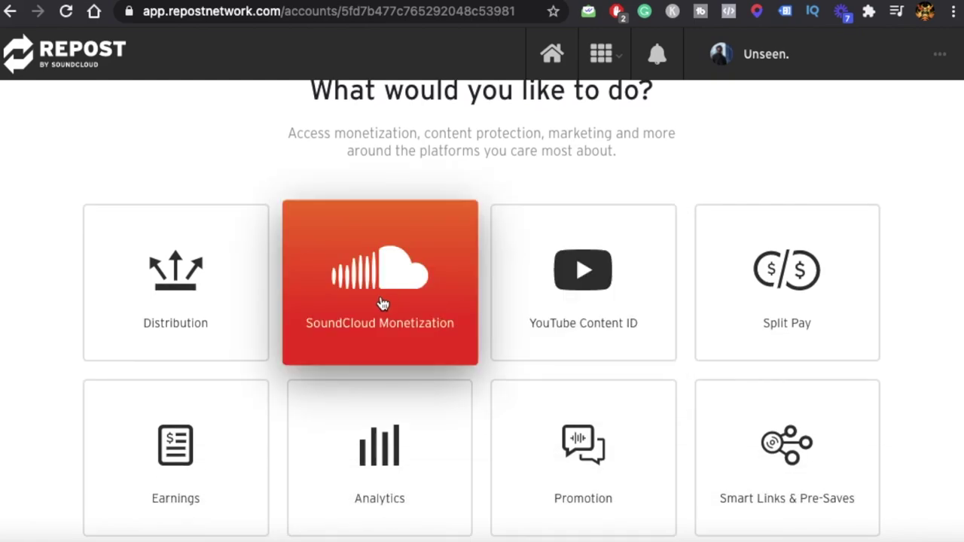
{"action": "left_click", "coordinate": [380, 302]}
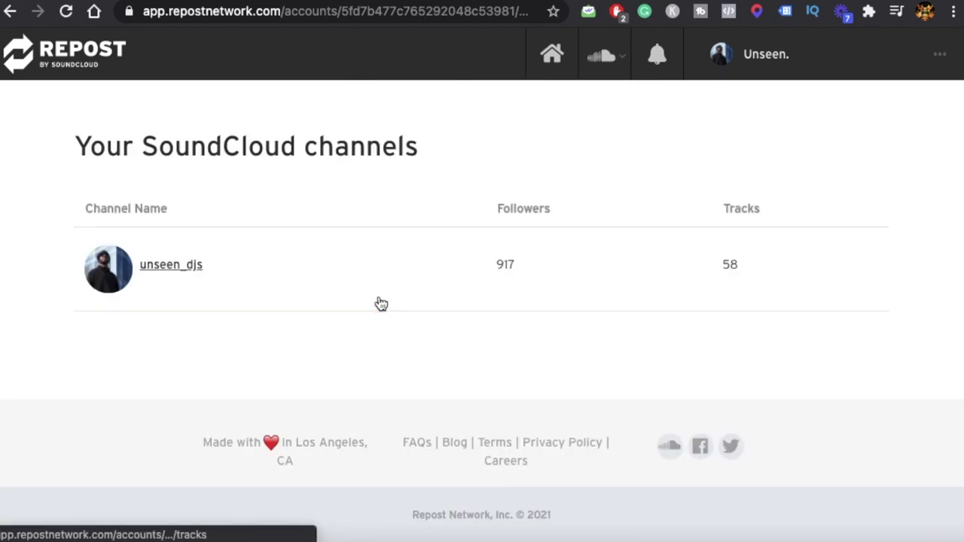
{"action": "left_click", "coordinate": [187, 275]}
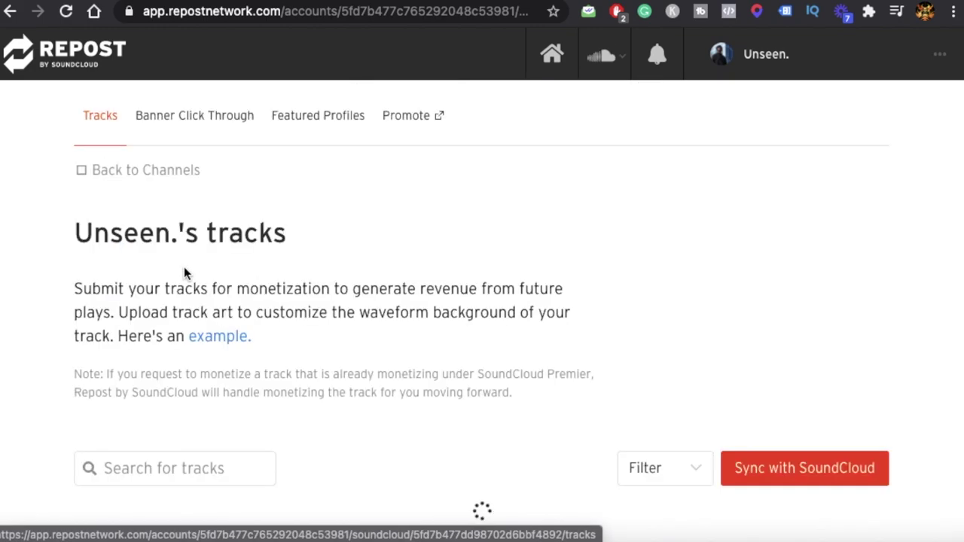
{"action": "scroll", "coordinate": [659, 384], "scroll_direction": "down", "scroll_amount": 4}
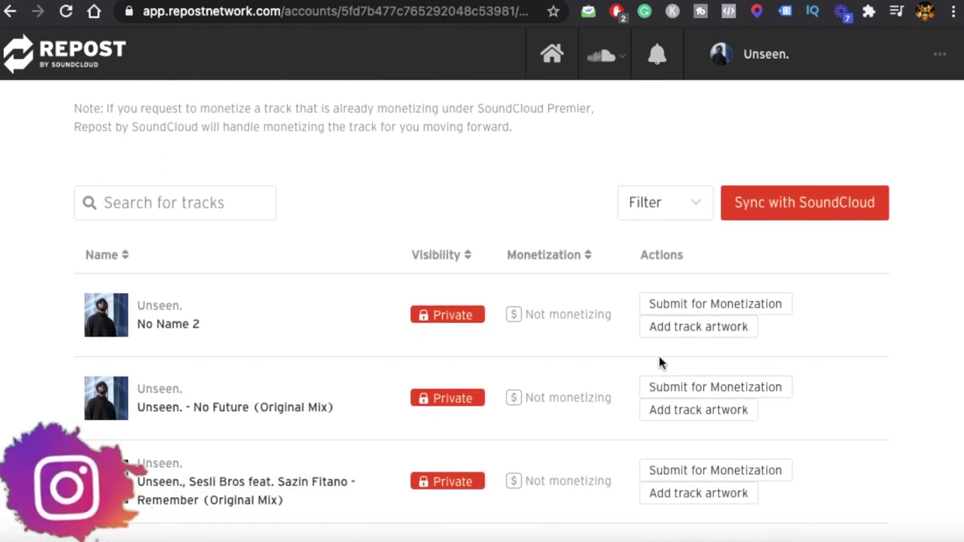
{"action": "scroll", "coordinate": [641, 318], "scroll_direction": "down", "scroll_amount": 2}
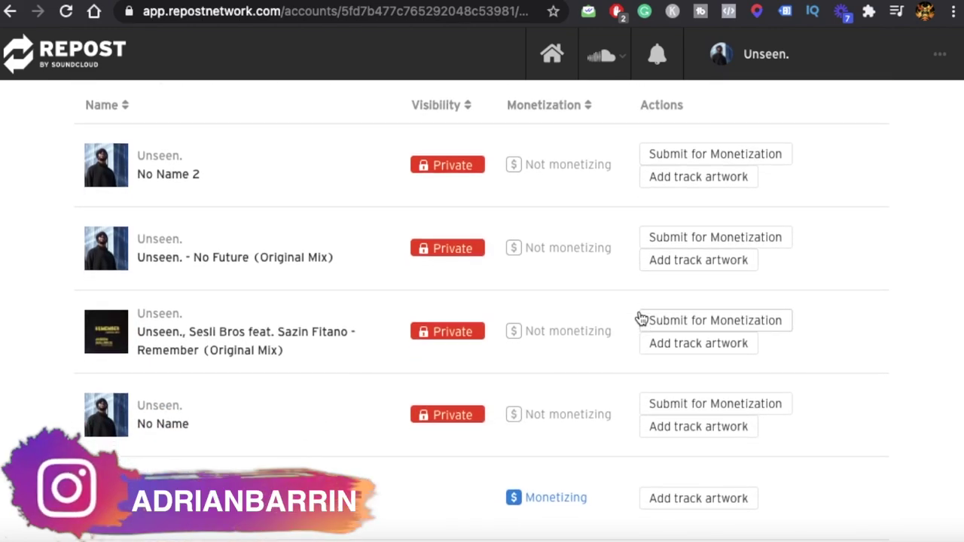
{"action": "scroll", "coordinate": [710, 336], "scroll_direction": "down", "scroll_amount": 1}
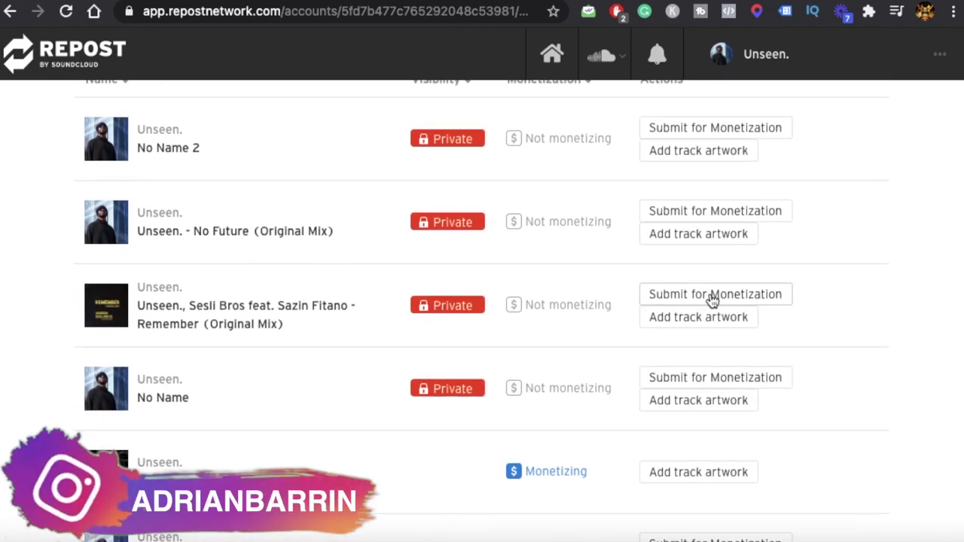
{"action": "left_click", "coordinate": [709, 294]}
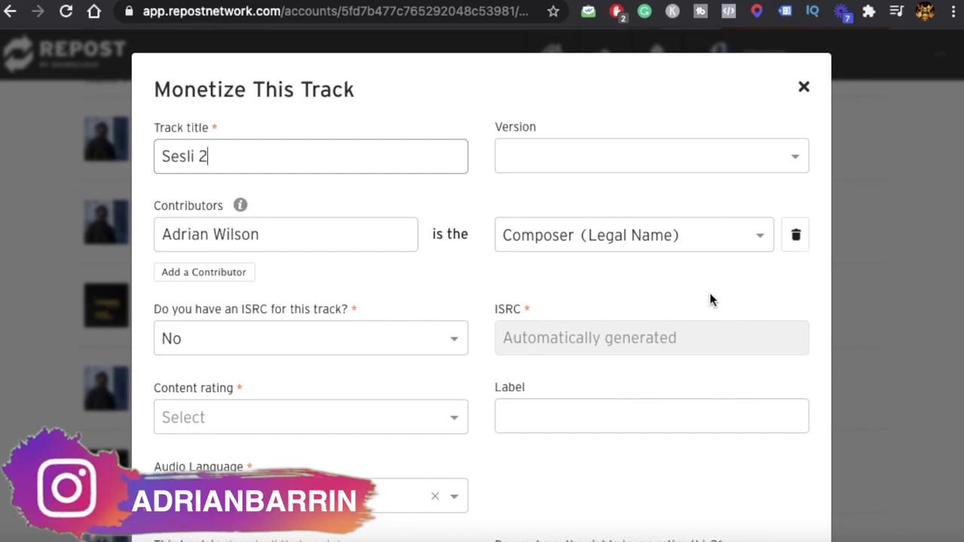
Step: Answer Yes to having an ISRC and paste QZFZ72176469 into the ISRC field
{"action": "scroll", "coordinate": [420, 249], "scroll_direction": "down", "scroll_amount": 3}
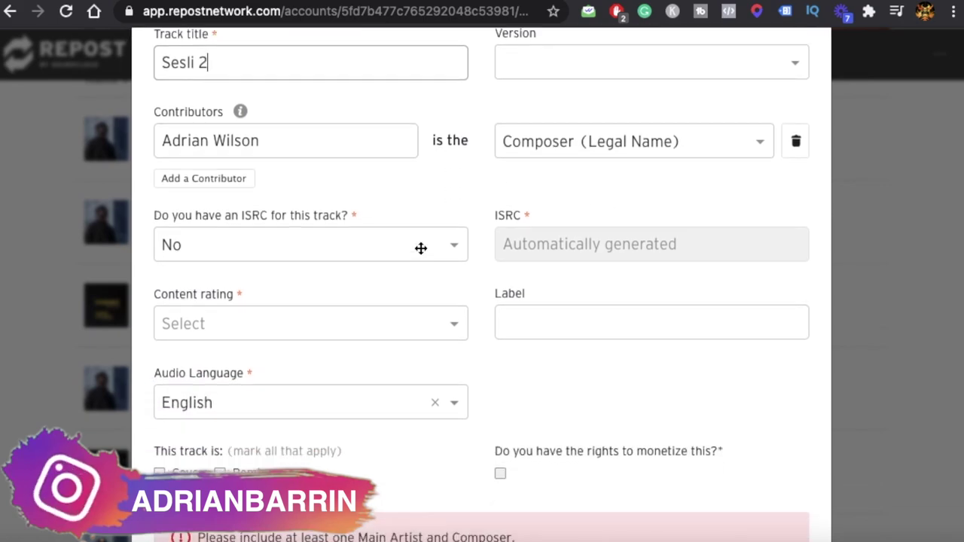
{"action": "left_click", "coordinate": [436, 247]}
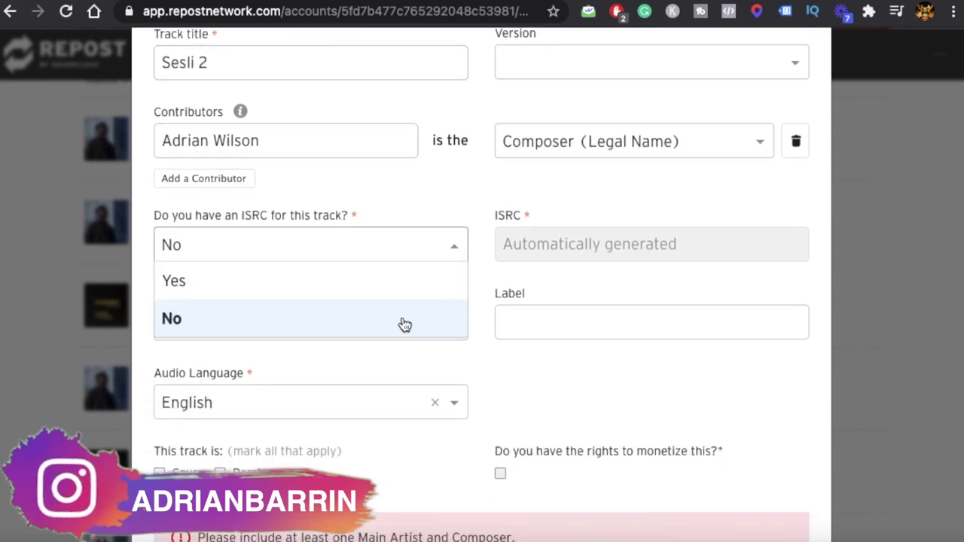
{"action": "left_click", "coordinate": [233, 247]}
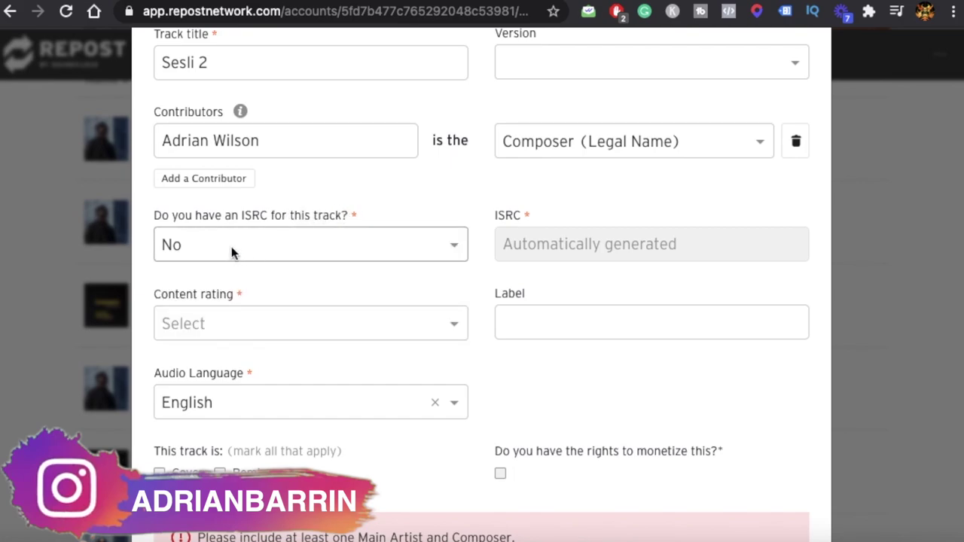
{"action": "left_click", "coordinate": [399, 248]}
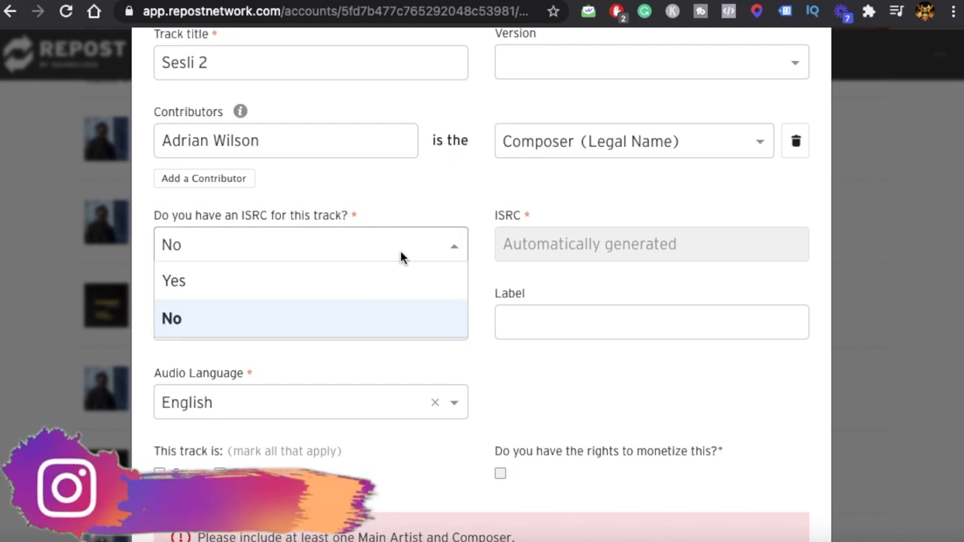
{"action": "left_click", "coordinate": [399, 247]}
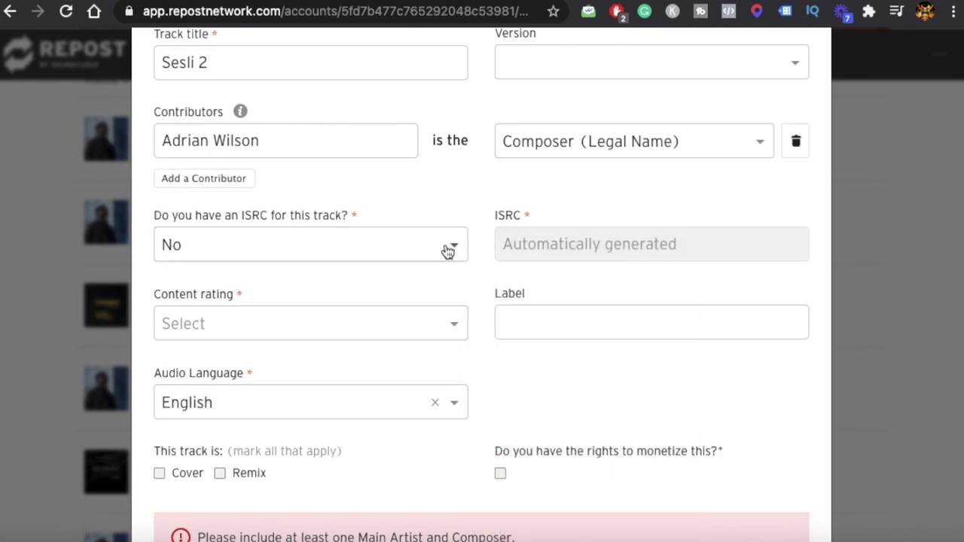
{"action": "left_click", "coordinate": [445, 249]}
{"action": "left_click", "coordinate": [307, 287]}
{"action": "left_click", "coordinate": [563, 245]}
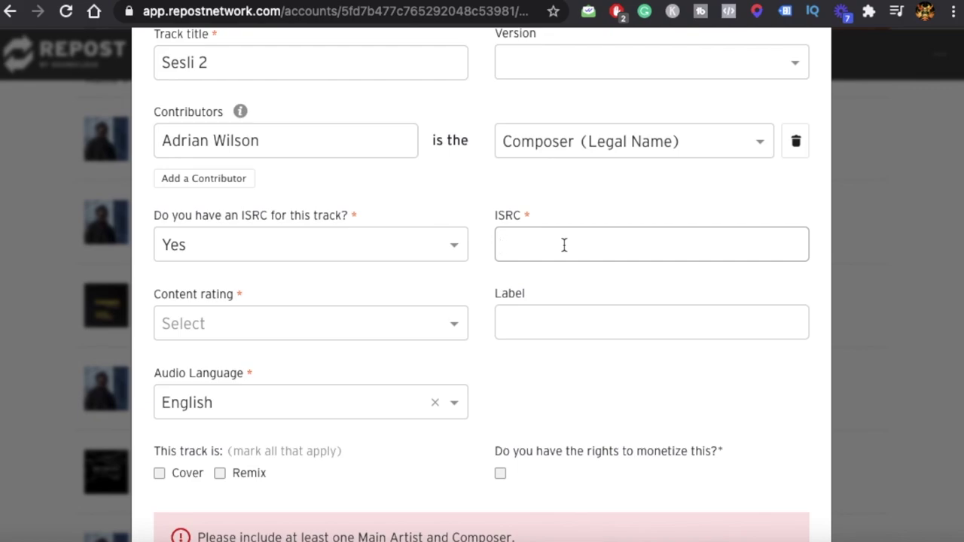
{"action": "key", "text": "ctrl+v"}
{"action": "left_click", "coordinate": [628, 286]}
Step: Set the track's content rating to Not Explicit
{"action": "scroll", "coordinate": [628, 286], "scroll_direction": "down", "scroll_amount": 2}
{"action": "left_click", "coordinate": [533, 235]}
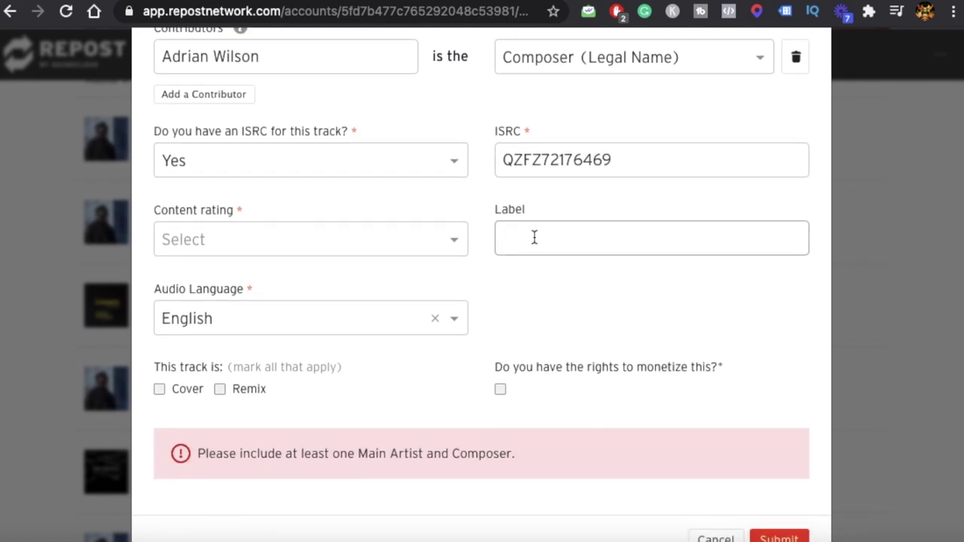
{"action": "left_click", "coordinate": [430, 239]}
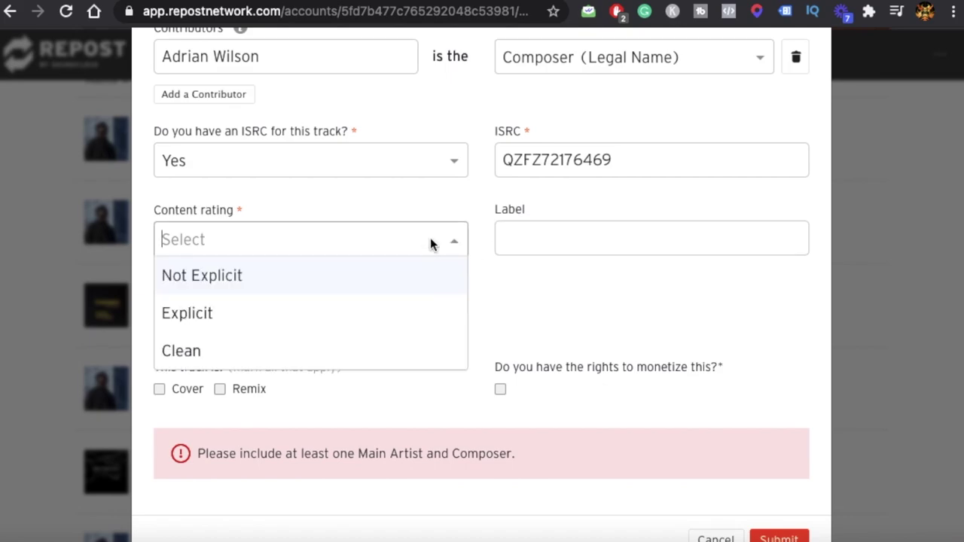
{"action": "left_click", "coordinate": [277, 284]}
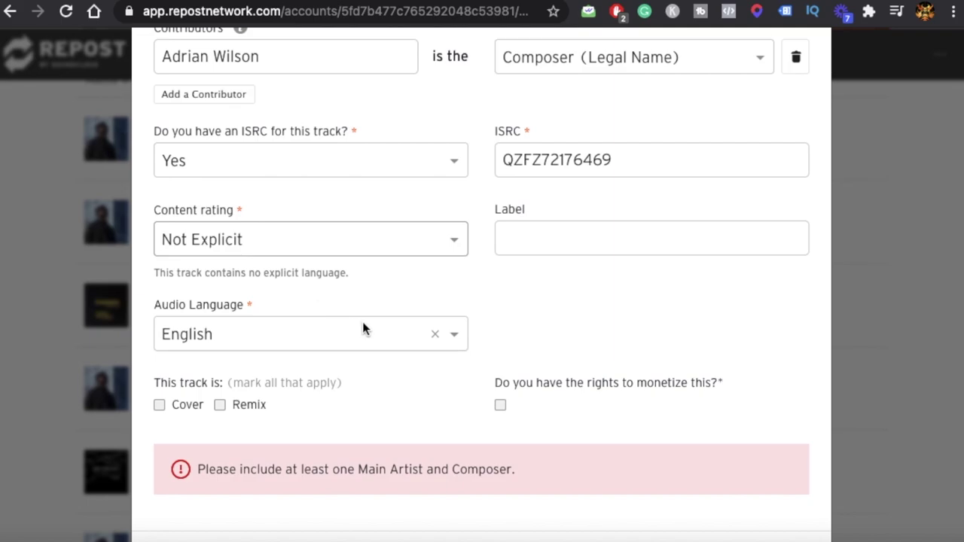
Step: Review the title field and the rest of the form, then close it without submitting
{"action": "scroll", "coordinate": [371, 325], "scroll_direction": "up", "scroll_amount": 5}
{"action": "left_click", "coordinate": [365, 152]}
{"action": "scroll", "coordinate": [566, 335], "scroll_direction": "down", "scroll_amount": 5}
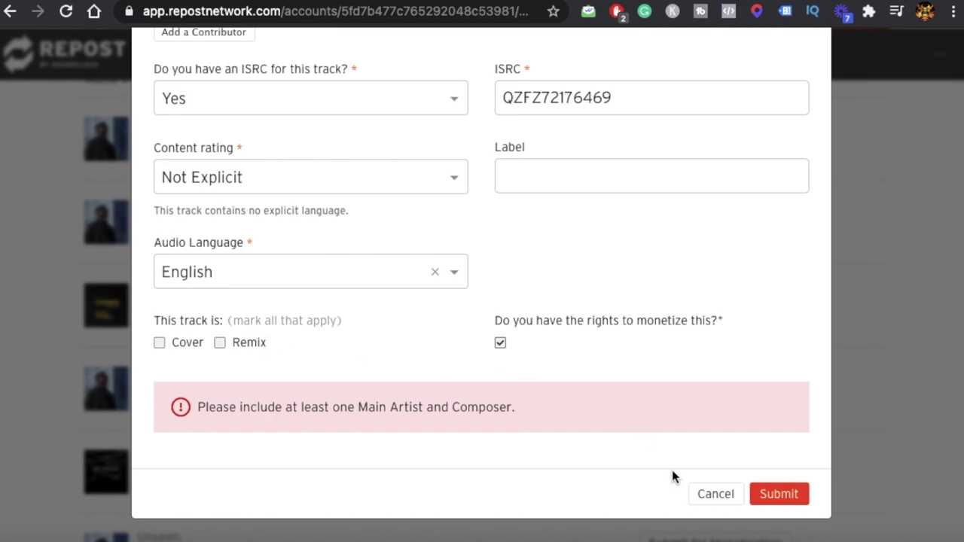
{"action": "scroll", "coordinate": [672, 476], "scroll_direction": "up", "scroll_amount": 5}
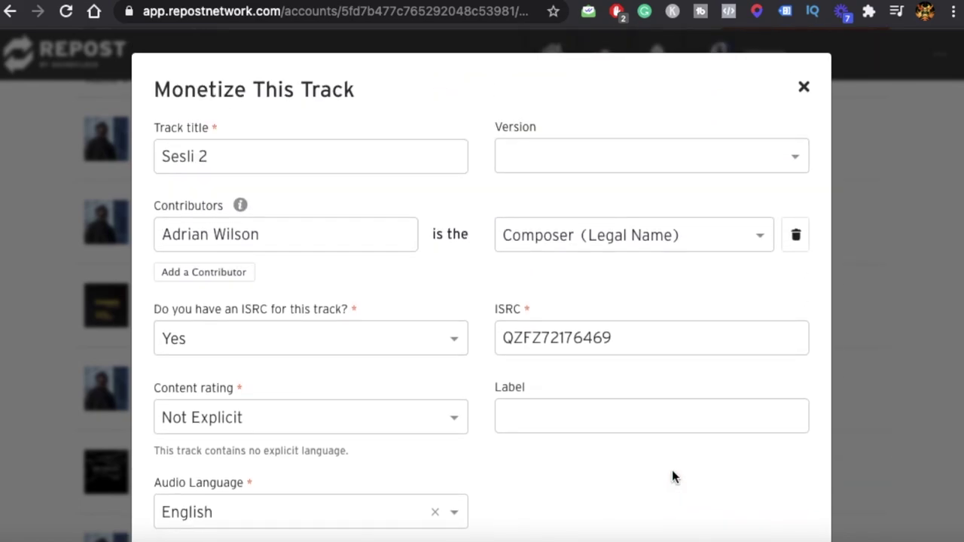
{"action": "scroll", "coordinate": [672, 470], "scroll_direction": "down", "scroll_amount": 5}
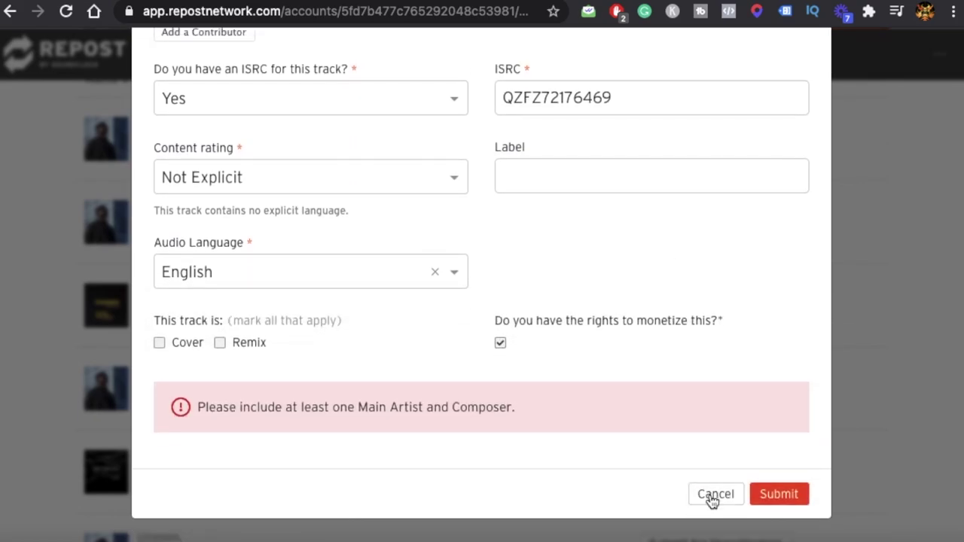
{"action": "left_click", "coordinate": [714, 497]}
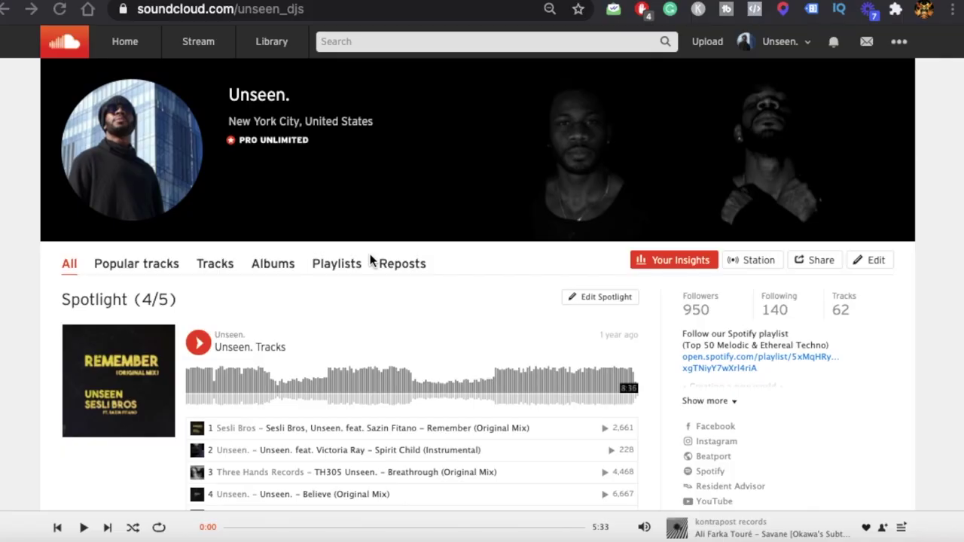
Step: Go to SoundCloud monetization from the header ⋯ menu and view the agreement signed 14/12/2020
{"action": "left_click", "coordinate": [900, 44]}
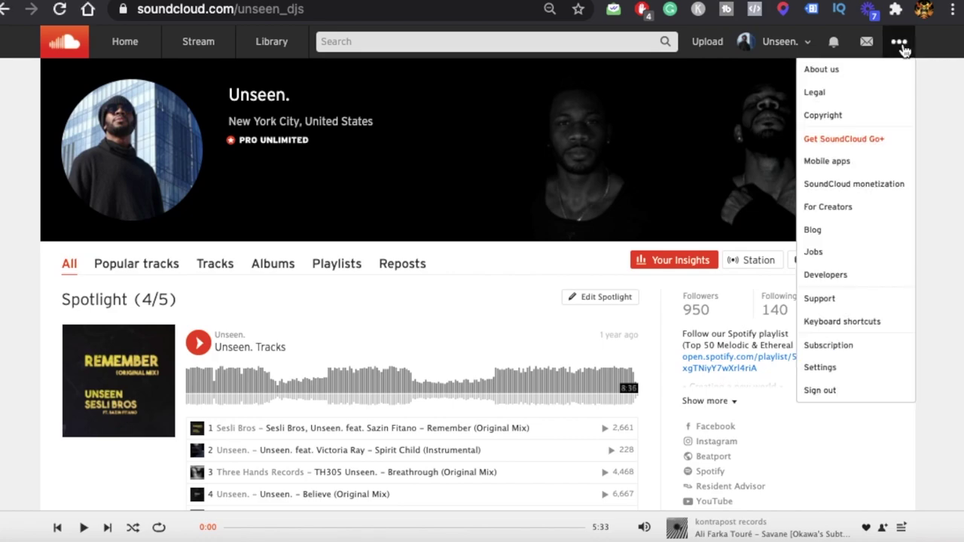
{"action": "left_click", "coordinate": [839, 188]}
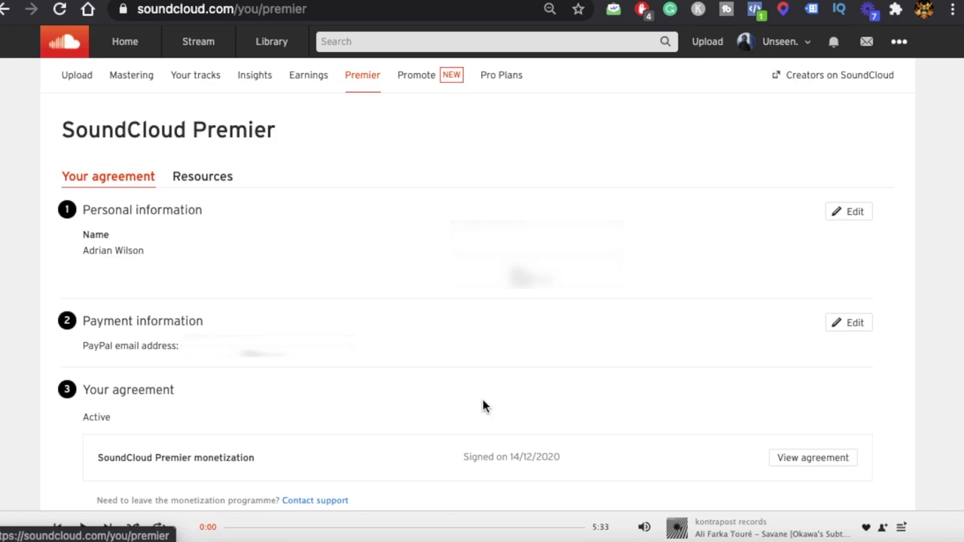
{"action": "scroll", "coordinate": [611, 292], "scroll_direction": "down", "scroll_amount": 1}
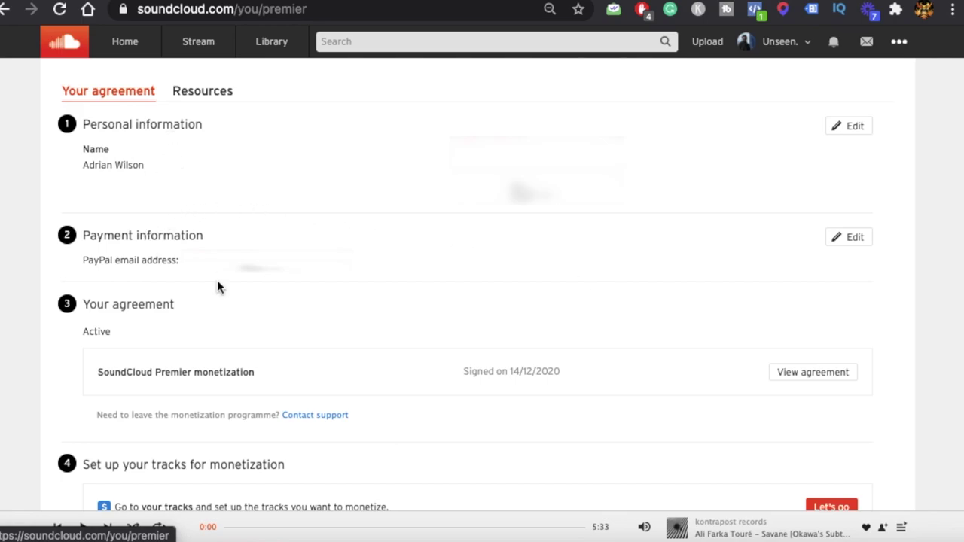
{"action": "scroll", "coordinate": [165, 320], "scroll_direction": "down", "scroll_amount": 1}
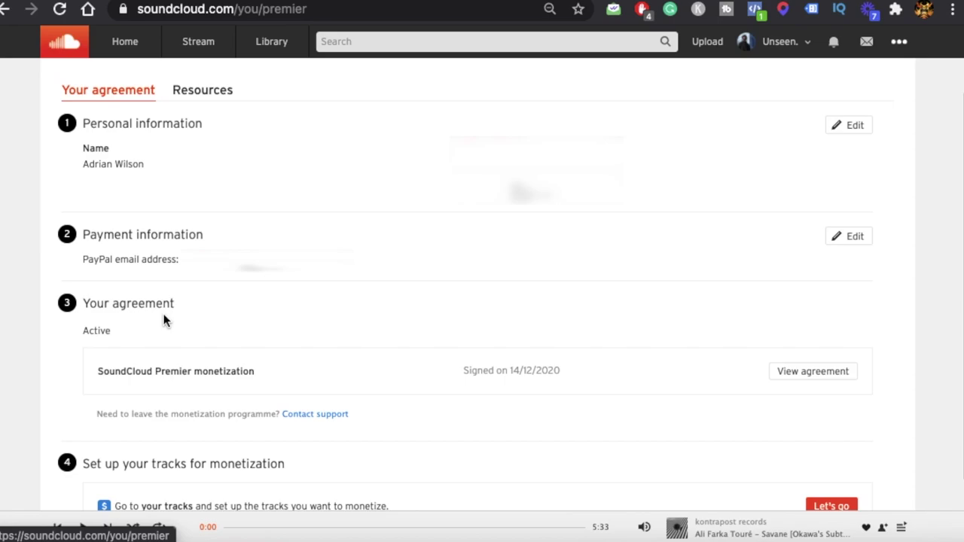